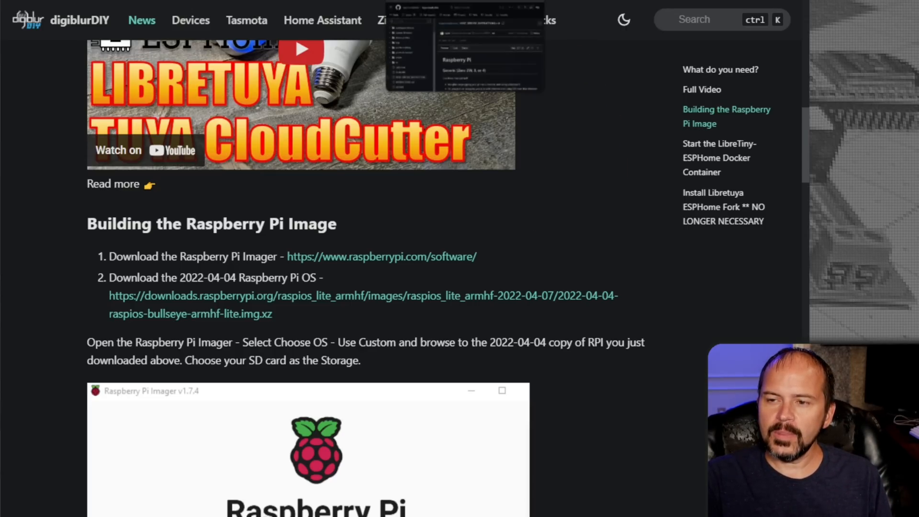
Download the 2022-04-04 Raspberry Pi OS Lite image, 2022-04-04-raspios-bullseye-armhf-lite.img.xz, from the link in the digiblurDIY guide.
click(412, 1)
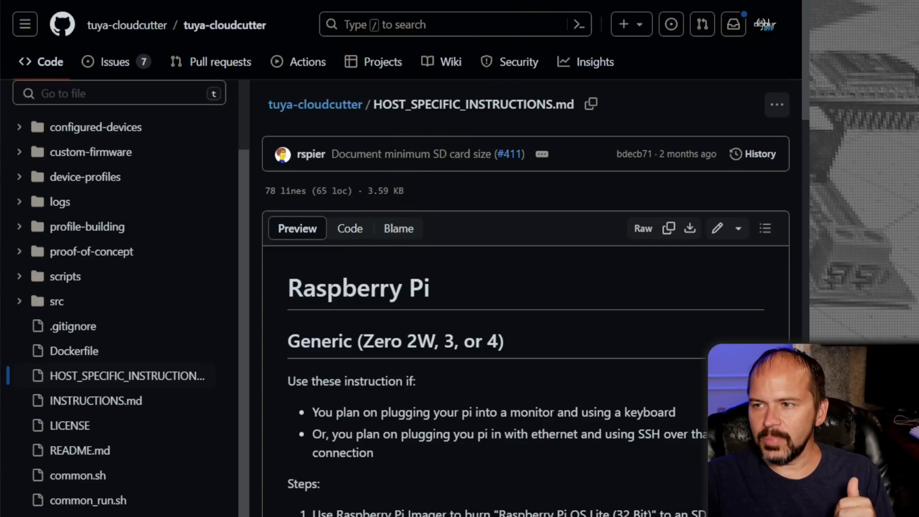
click(519, 1)
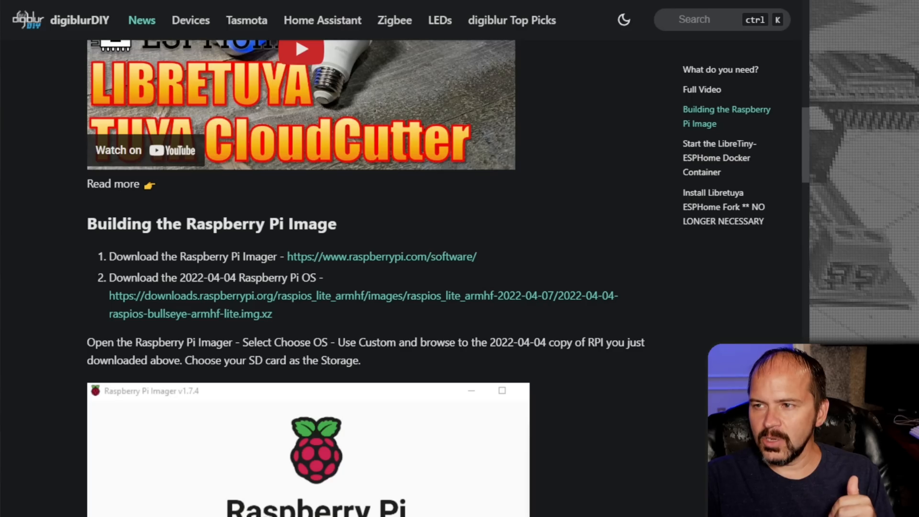
click(273, 304)
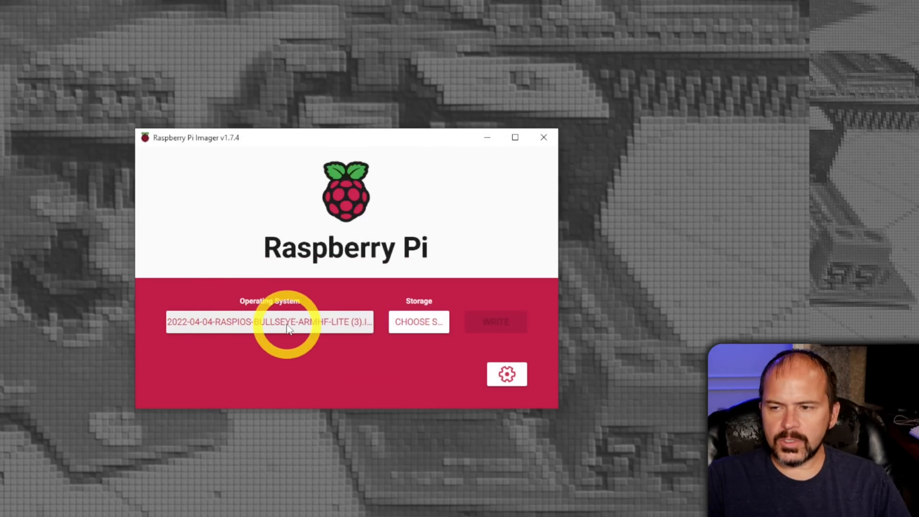
In Raspberry Pi Imager, review the advanced options for SSH password authentication, login credentials, wireless LAN and locale, and save them.
click(508, 376)
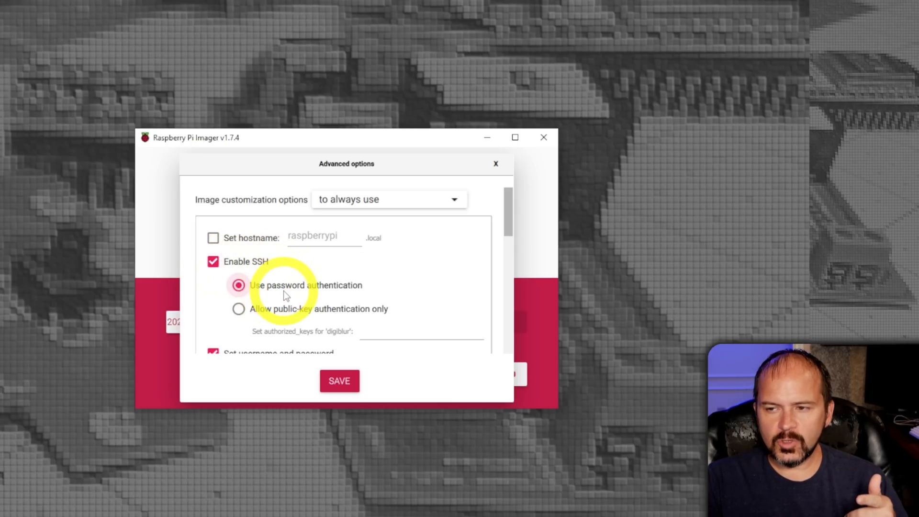
scroll(356, 294, down, 3)
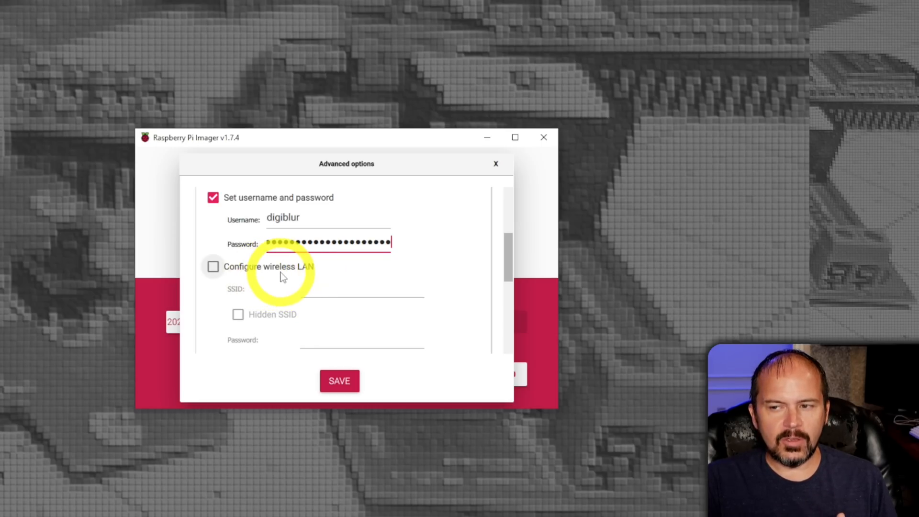
scroll(281, 275, down, 4)
scroll(282, 272, down, 3)
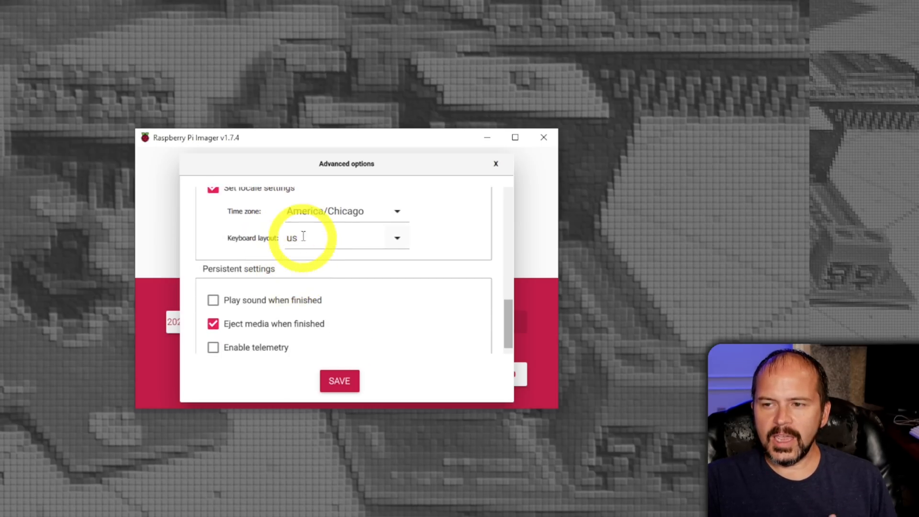
scroll(287, 239, down, 1)
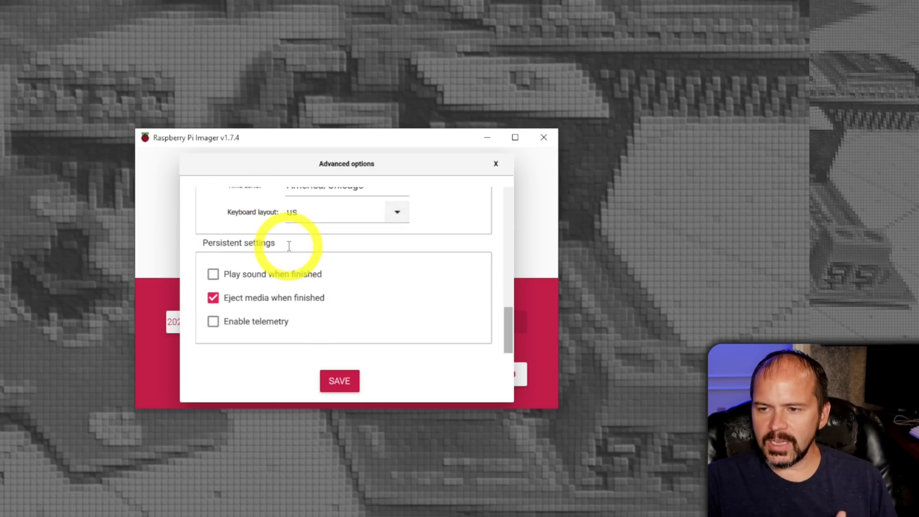
scroll(302, 264, up, 6)
click(337, 380)
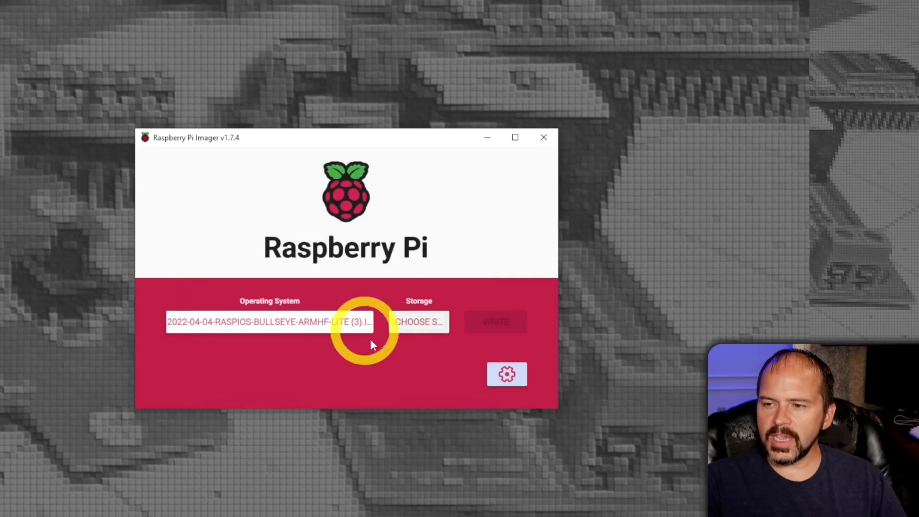
Choose the 31.9 GB SDHC Card as storage, write the OS image to it with erasing allowed, and close the completion notice.
click(417, 326)
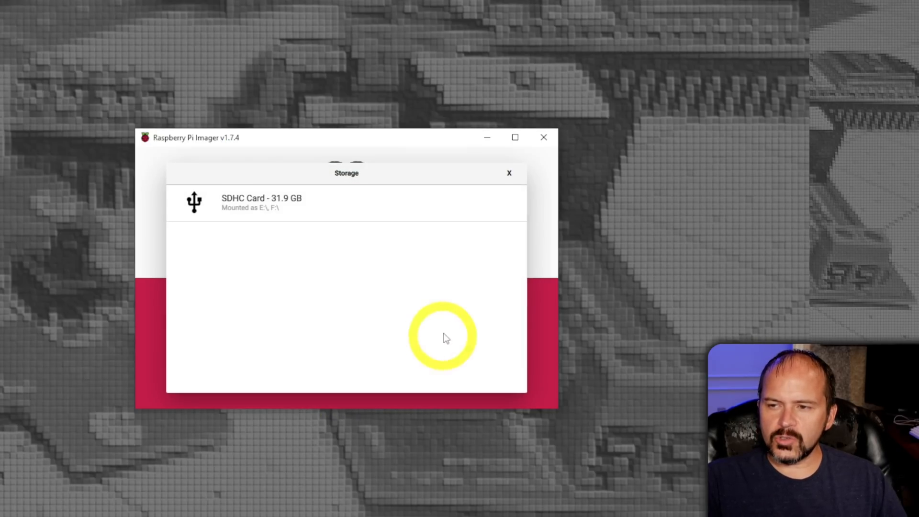
click(277, 211)
click(488, 334)
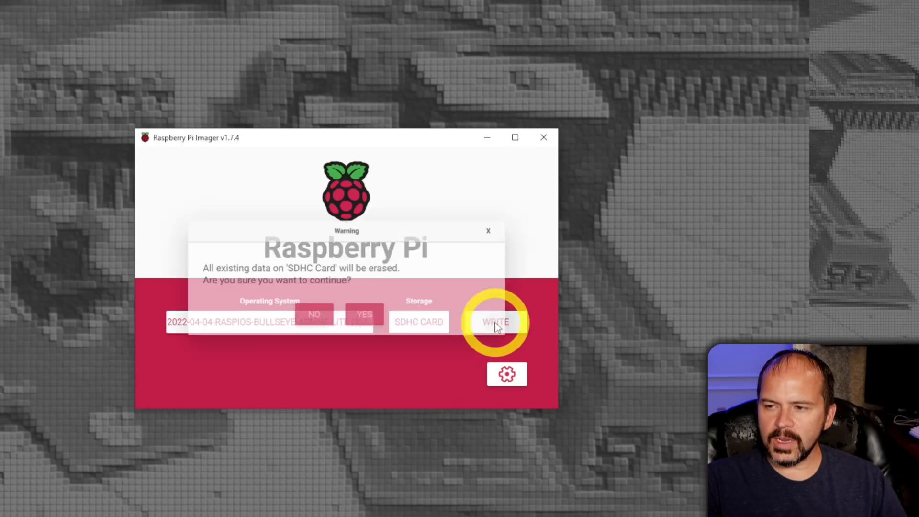
click(371, 317)
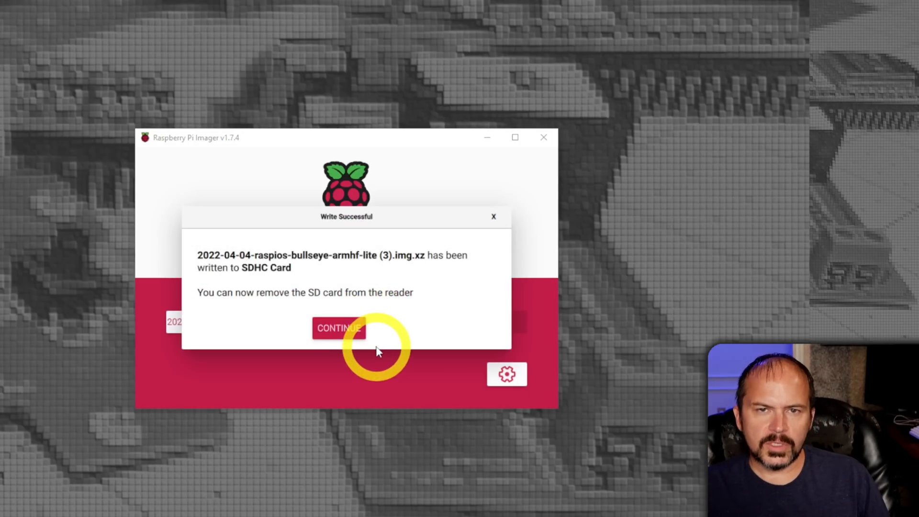
click(352, 334)
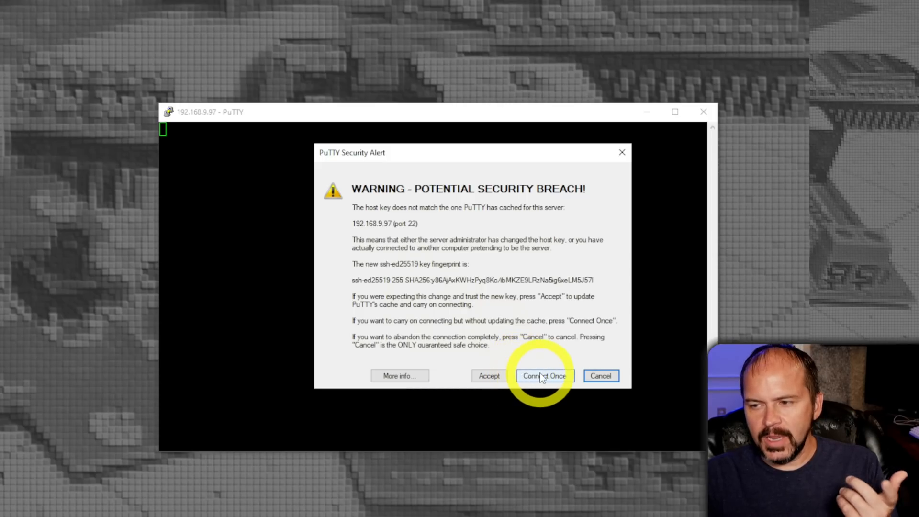
In PuTTY, accept the Raspberry Pi's new SSH host key and continue connecting.
click(490, 376)
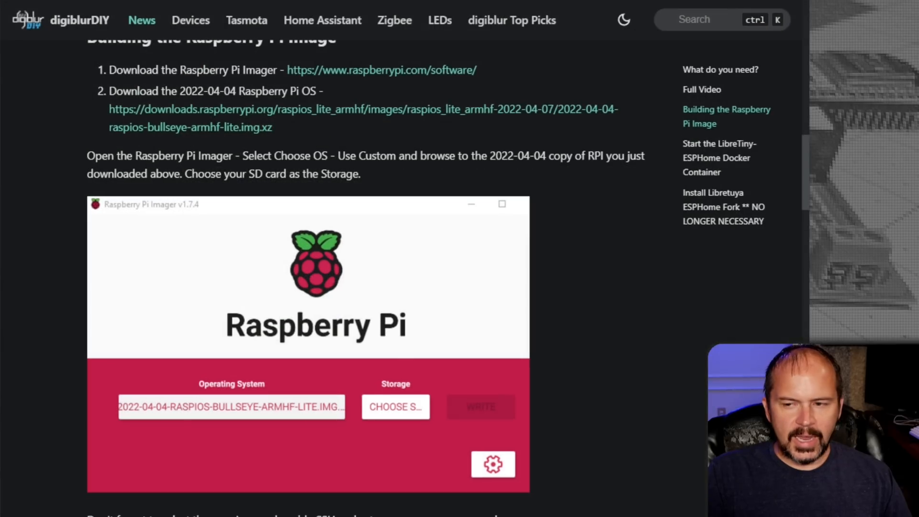
Copy the sudo raspi-config command from item 4 of the guide's image-building instructions and run it in the SSH terminal.
scroll(381, 340, down, 7)
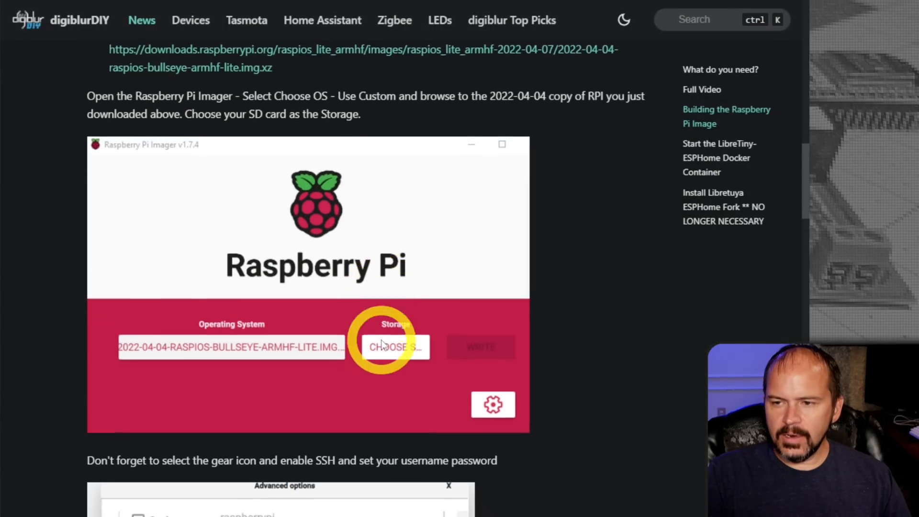
scroll(381, 344, down, 8)
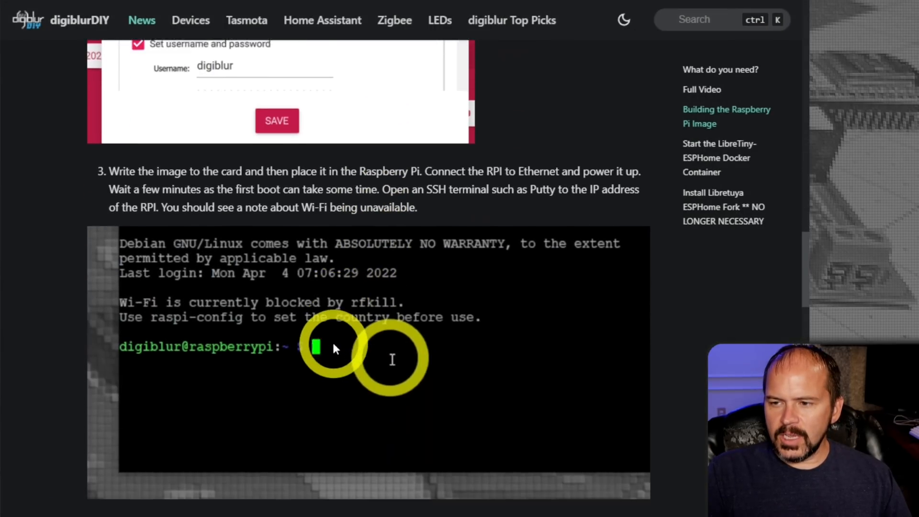
scroll(306, 297, down, 1)
scroll(333, 328, down, 1)
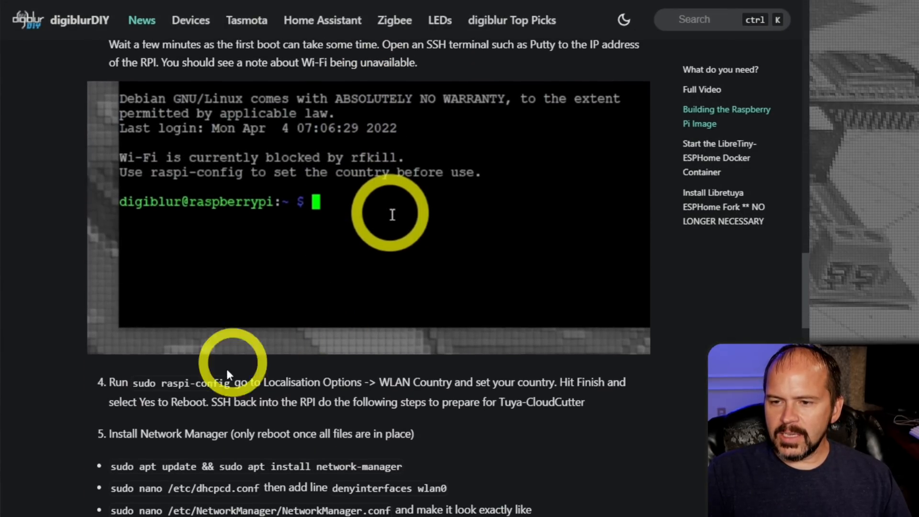
scroll(212, 393, down, 1)
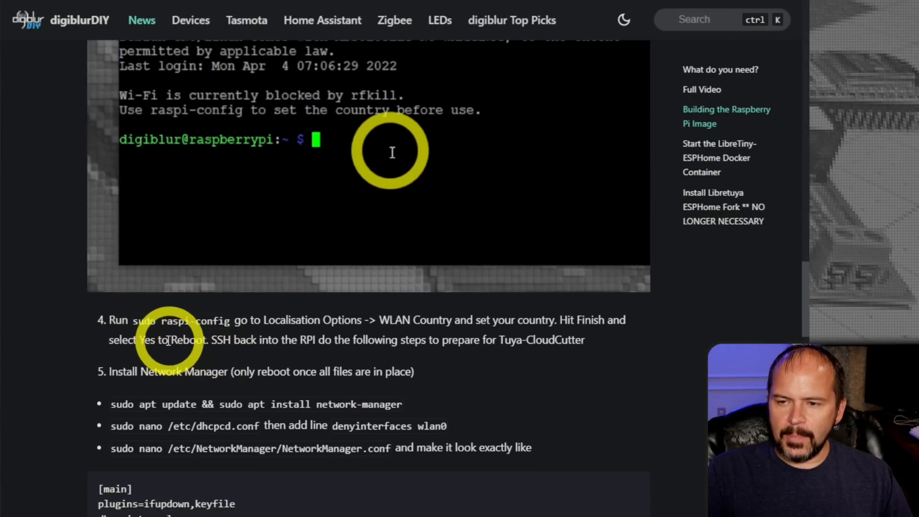
drag(133, 321, 230, 321)
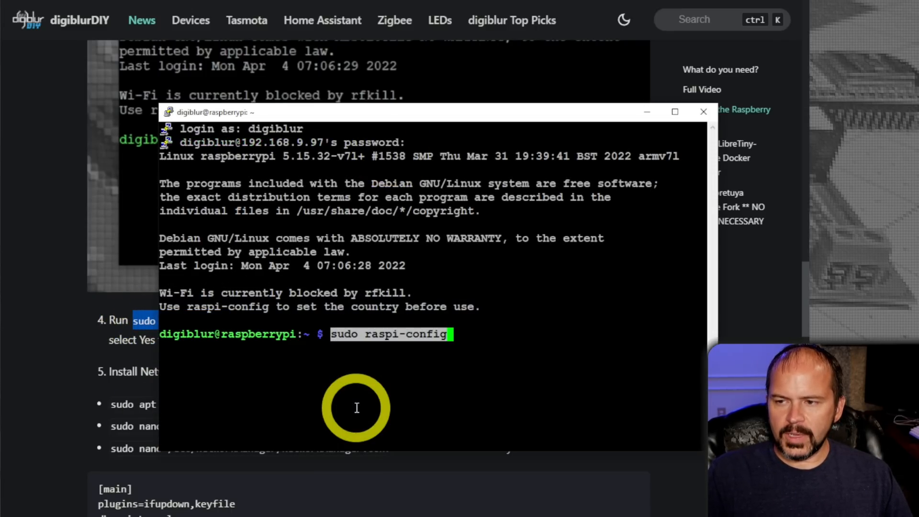
key(Return)
Set the WLAN country to US United States under raspi-config's Localisation Options and confirm it.
key(Down)
key(Down)
key(Down)
key(Down)
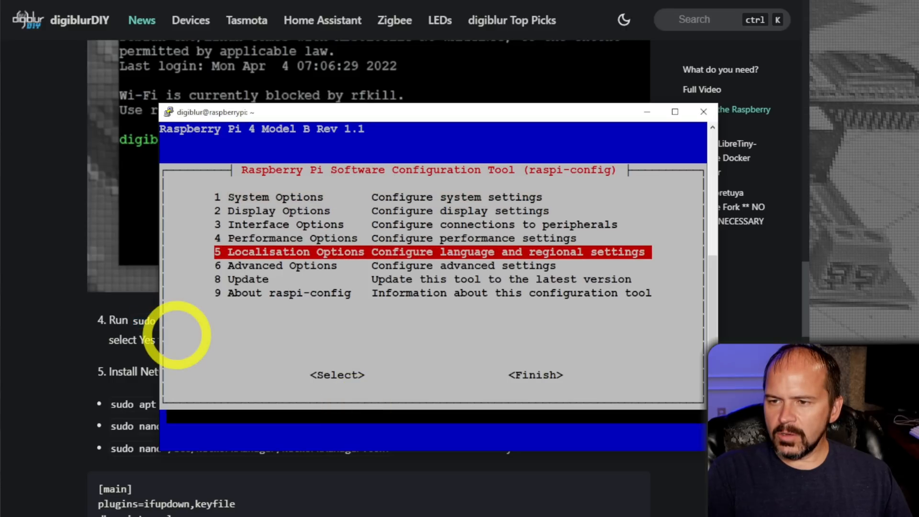
key(Return)
key(Down)
key(Down)
key(Down)
key(Return)
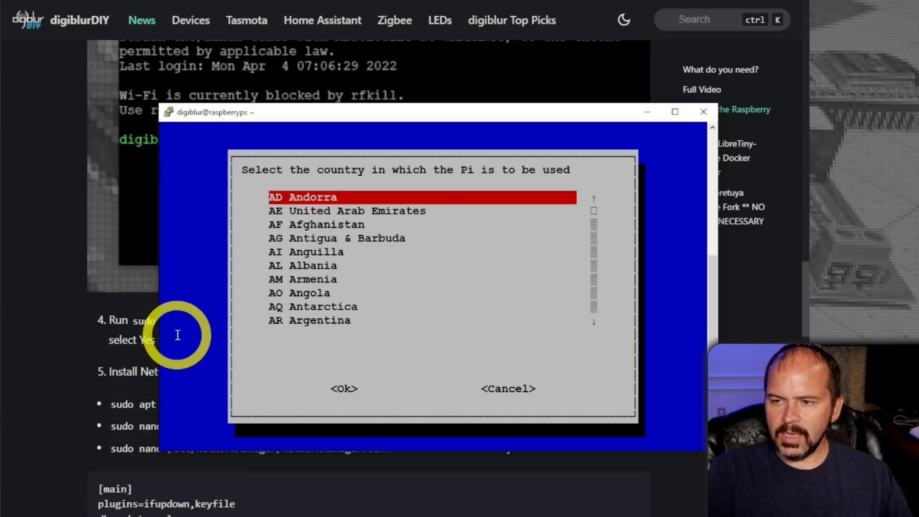
key(Down)
key(Down)
key(Down)
key(Down)
key(Down)
key(Down)
key(Down)
key(Down)
key(Down)
key(Down)
key(Down)
key(Down)
key(Down)
key(Down)
key(Down)
key(Down)
key(Down)
key(Down)
key(Down)
key(Down)
key(u)
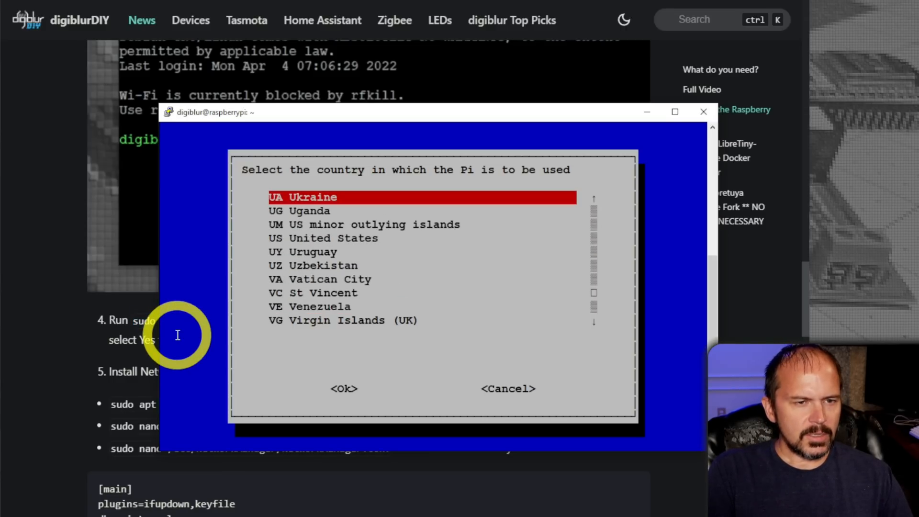
key(Down)
key(Down)
key(Down)
key(Return)
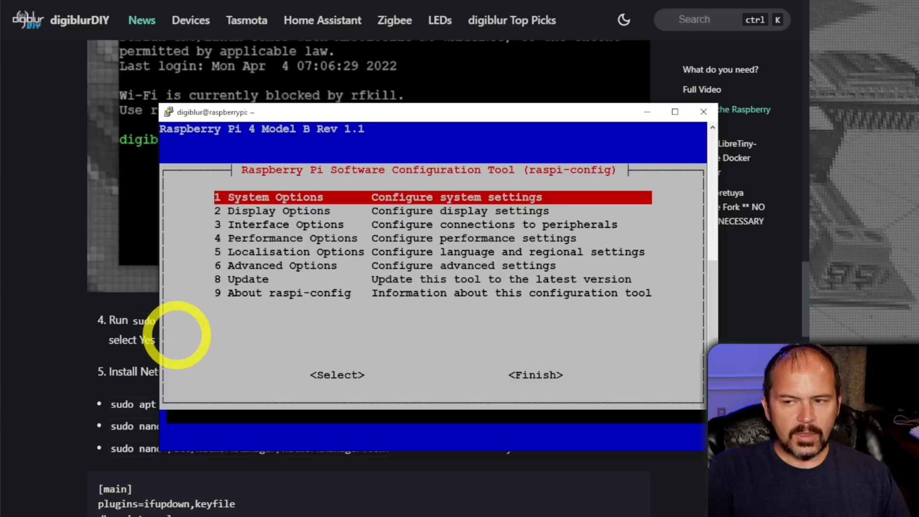
Finish raspi-config and agree to reboot the Raspberry Pi now.
key(Tab)
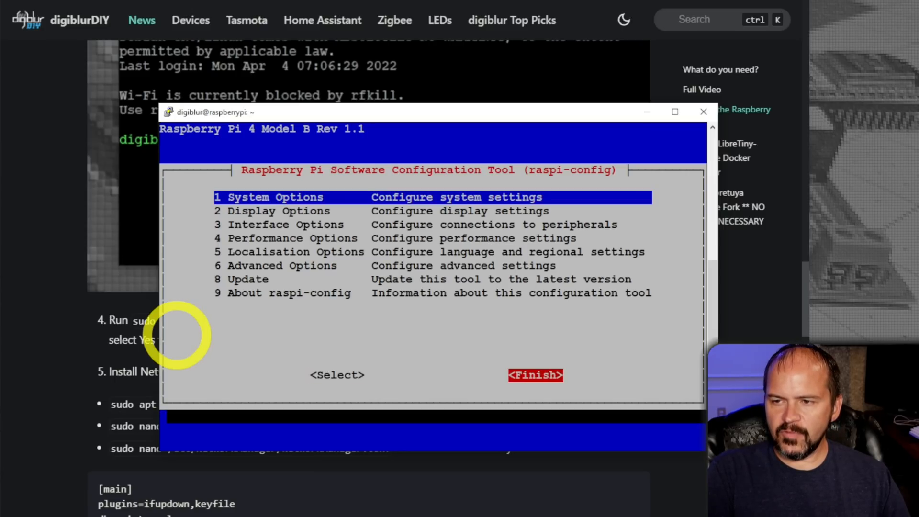
key(Return)
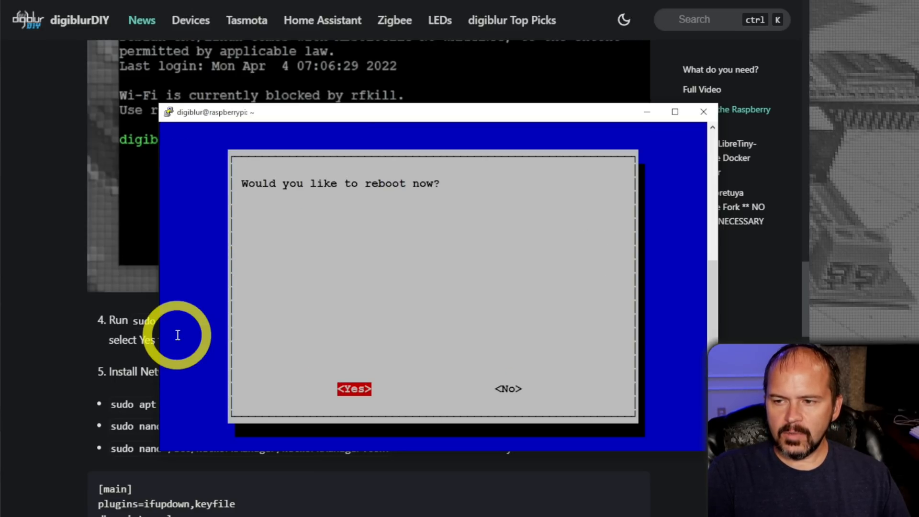
key(Return)
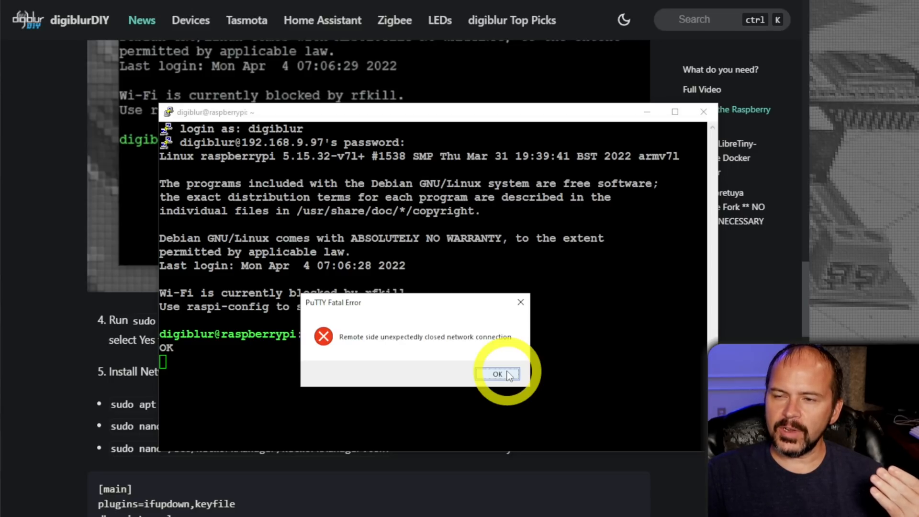
Dismiss the closed-connection error, restart the PuTTY session to the Raspberry Pi, and move the terminal window slightly.
click(498, 374)
click(169, 114)
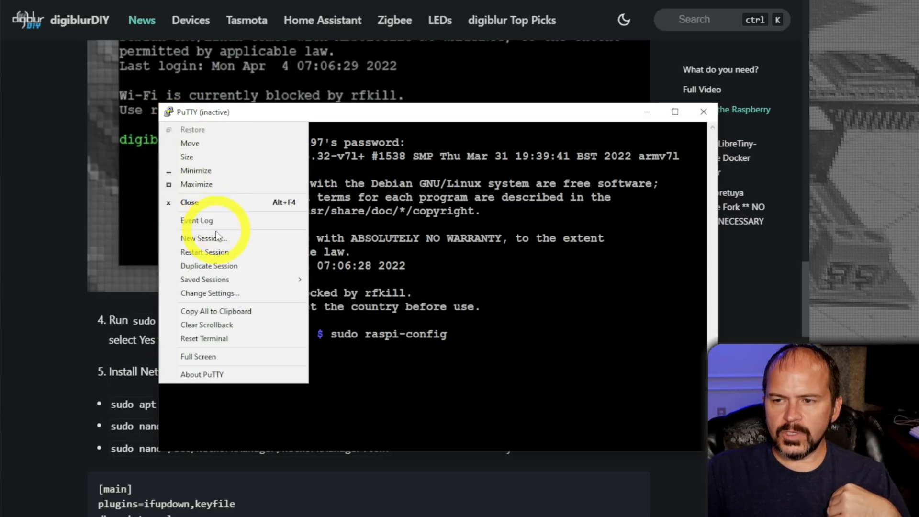
click(219, 252)
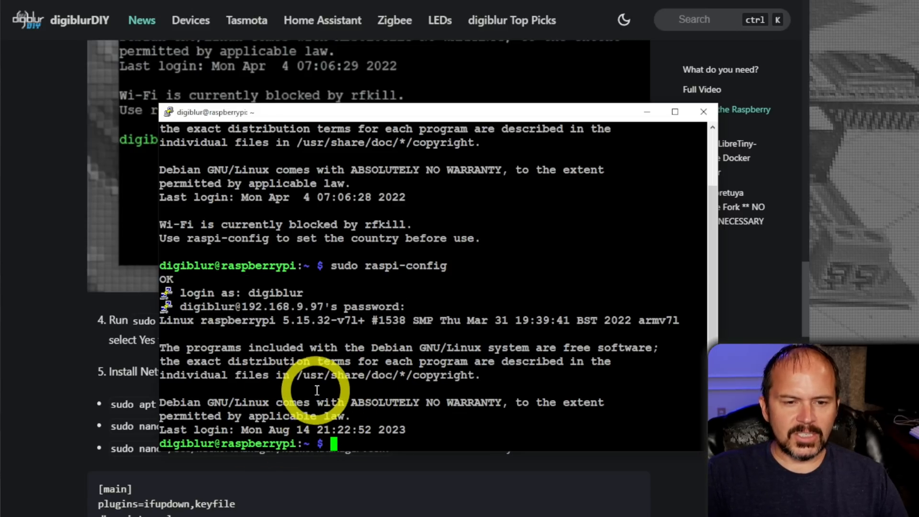
mouse_move(334, 109)
mouse_down()
mouse_move(311, 181)
mouse_move(338, 139)
mouse_move(330, 111)
mouse_up()
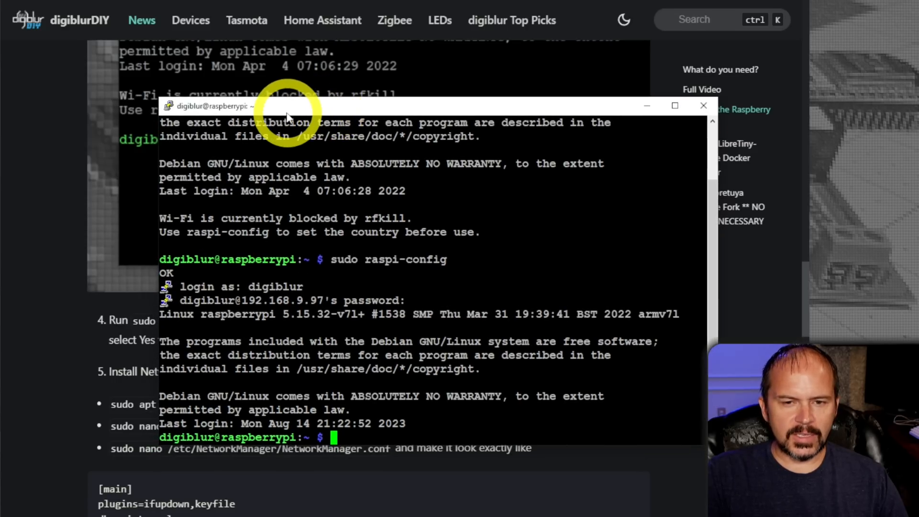
Copy "sudo apt update && sudo apt install network-manager" from the guide, run it in the SSH terminal, and agree to the installation.
click(230, 497)
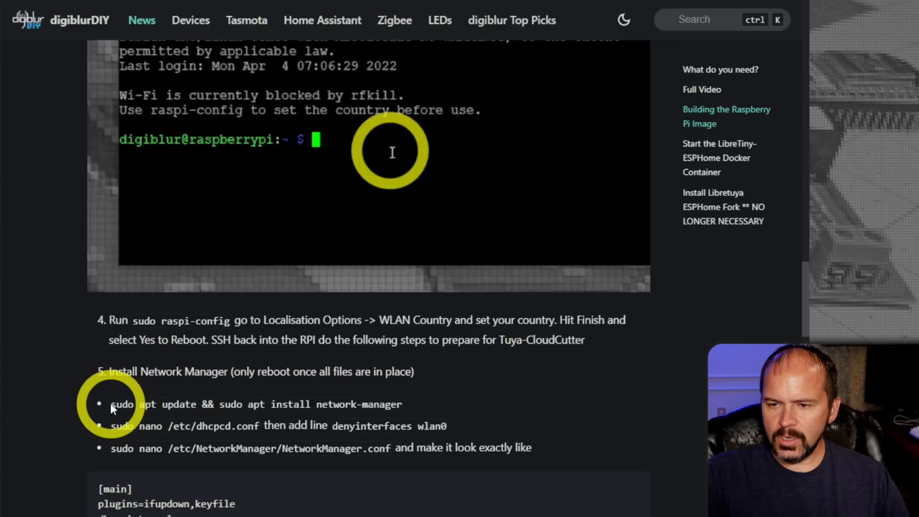
drag(113, 404, 406, 408)
key(ctrl+c)
key(alt+Tab)
right_click(406, 379)
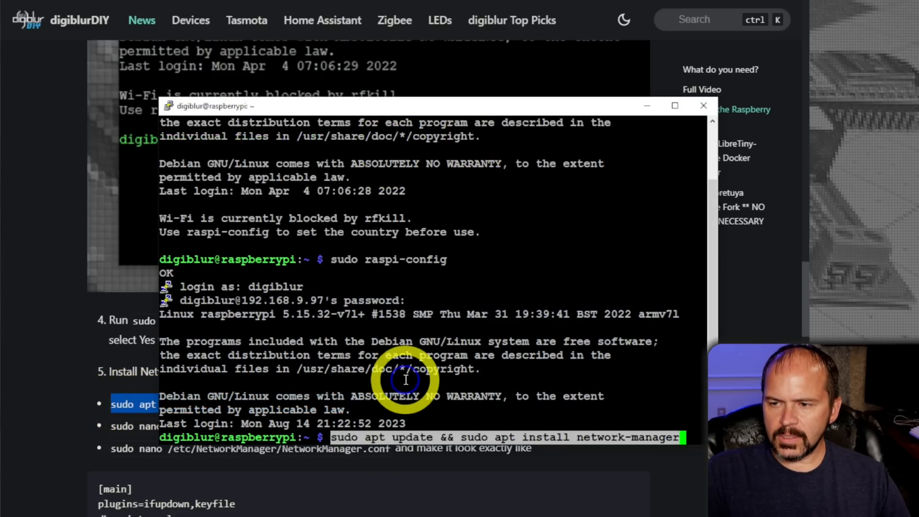
key(Return)
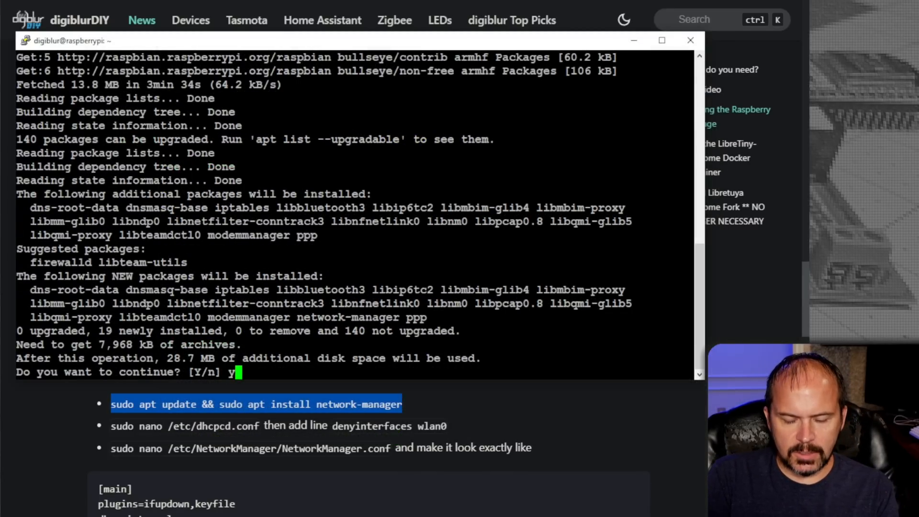
key(Return)
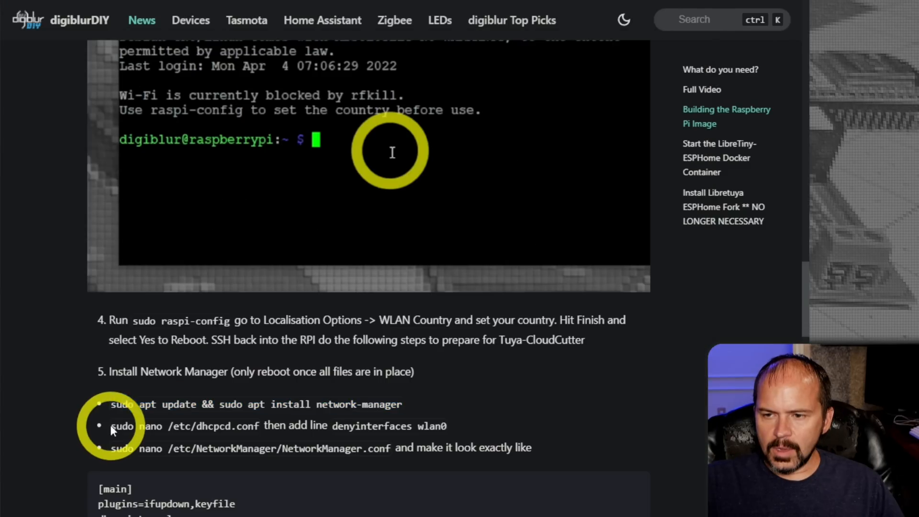
Copy "sudo nano /etc/dhcpcd.conf" from the guide, run it in the SSH terminal, and go to a new line at the file's end.
drag(111, 425, 259, 427)
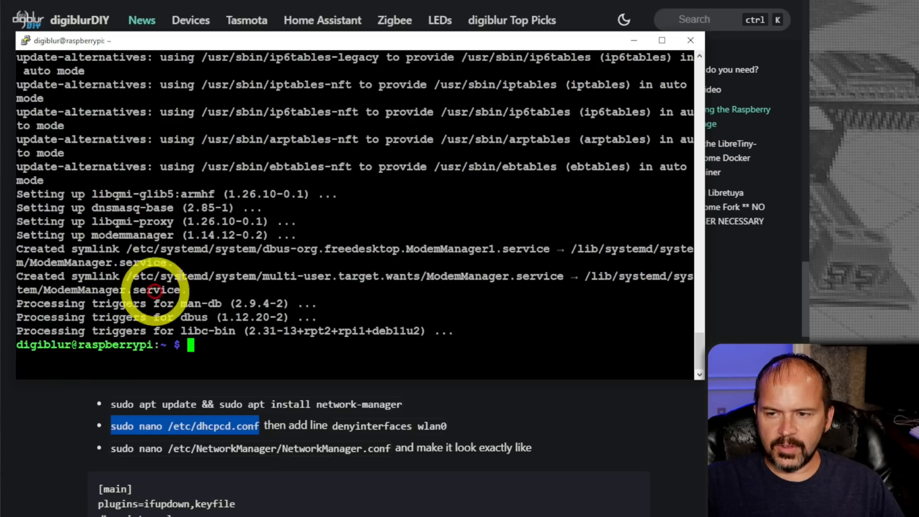
right_click(191, 267)
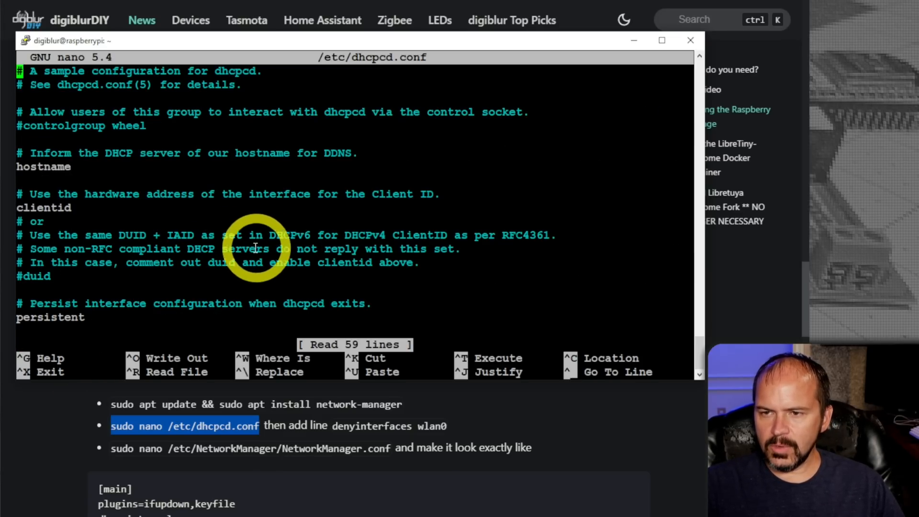
key(Down)
key(Down)
key(Down)
key(Down)
key(Down)
key(Down)
key(Down)
key(Down)
key(Down)
key(Down)
key(Down)
key(Down)
key(Down)
key(Down)
key(Down)
key(Down)
key(Down)
key(Down)
key(Down)
key(Down)
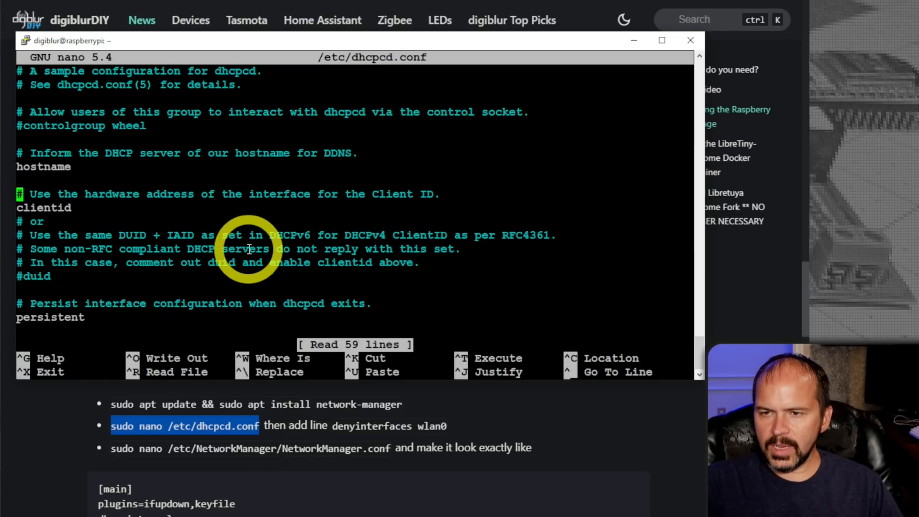
key(Down)
key(Down)
key(Down)
key(Down)
key(Down)
key(Down)
key(Down)
key(Down)
key(Down)
key(Down)
key(Down)
key(Down)
key(Down)
key(Down)
key(Down)
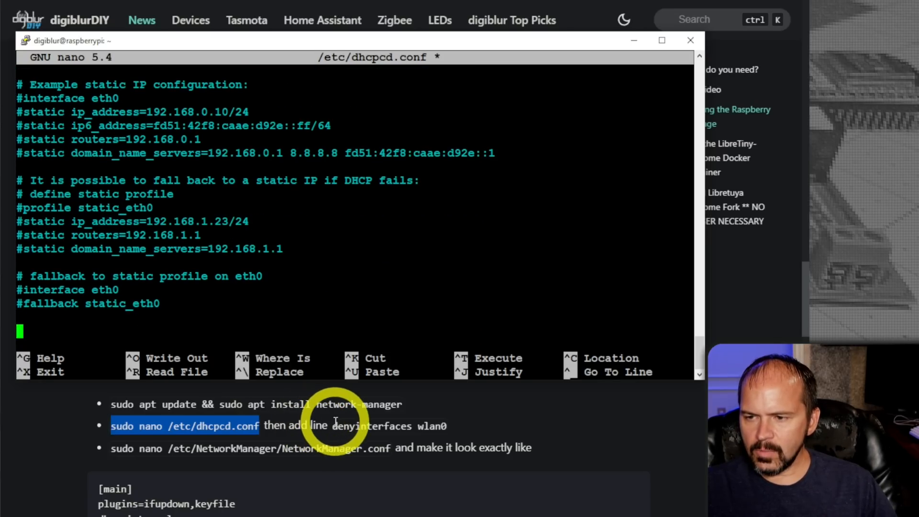
Copy "denyinterfaces wlan0" from the guide into the last line of /etc/dhcpcd.conf, then save the file and exit nano.
drag(332, 426, 445, 429)
key(ctrl+c)
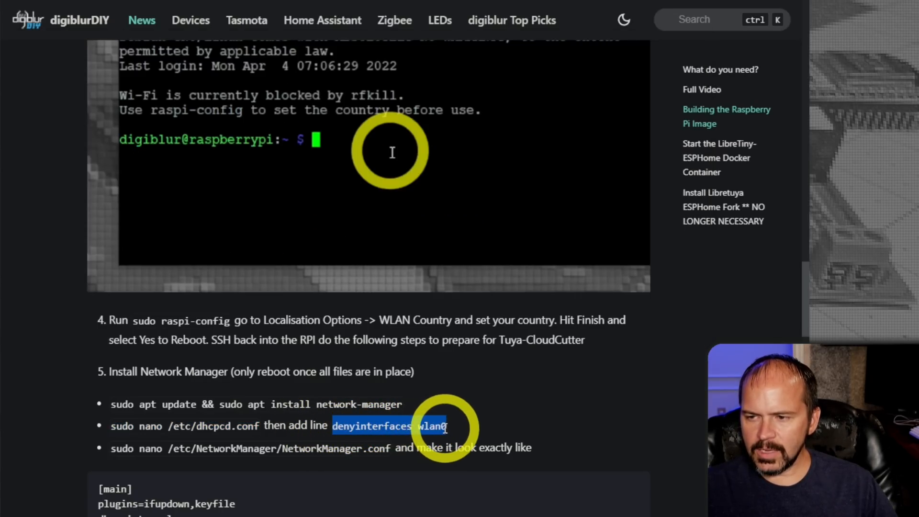
click(105, 516)
right_click(369, 335)
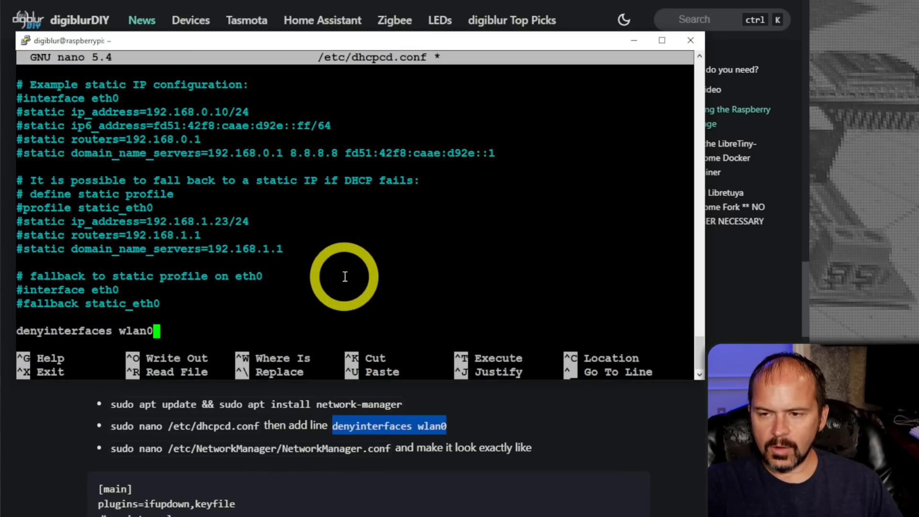
key(ctrl+o)
key(Return)
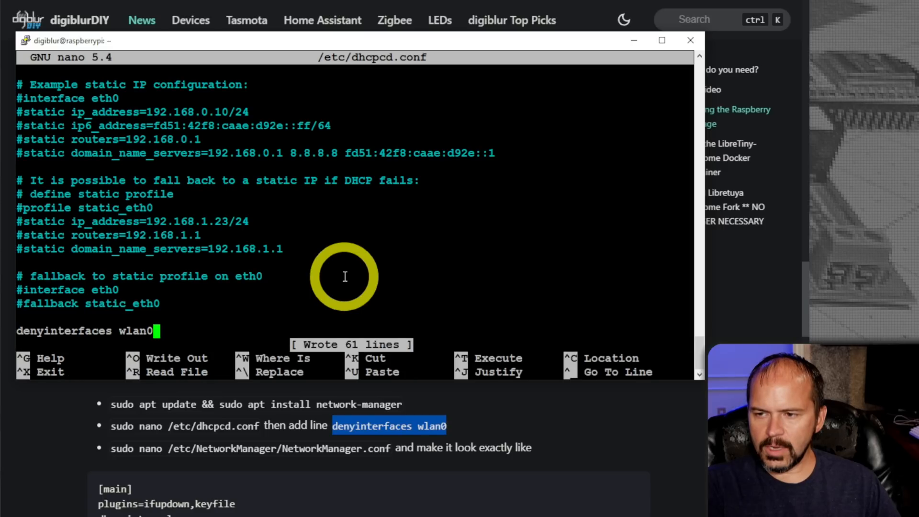
key(ctrl+x)
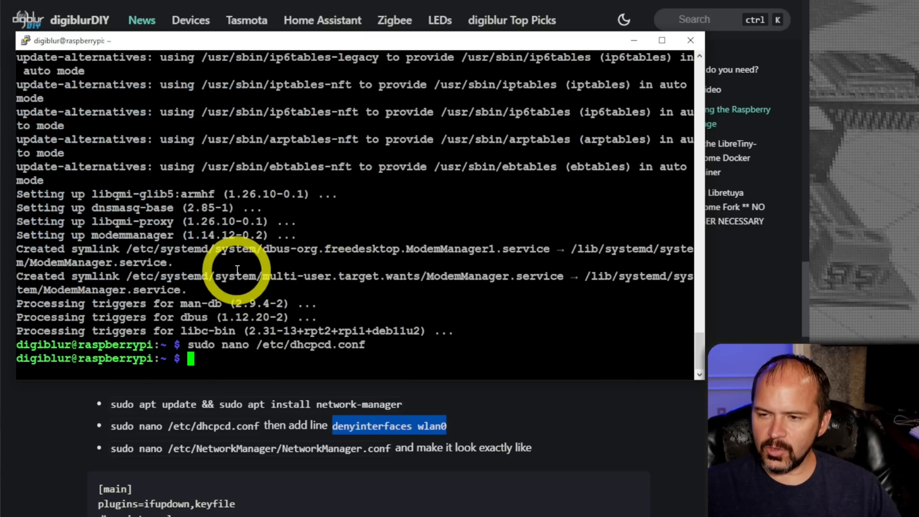
Reopen /etc/dhcpcd.conf in nano, check the end of the file, and exit.
key(Up)
key(Return)
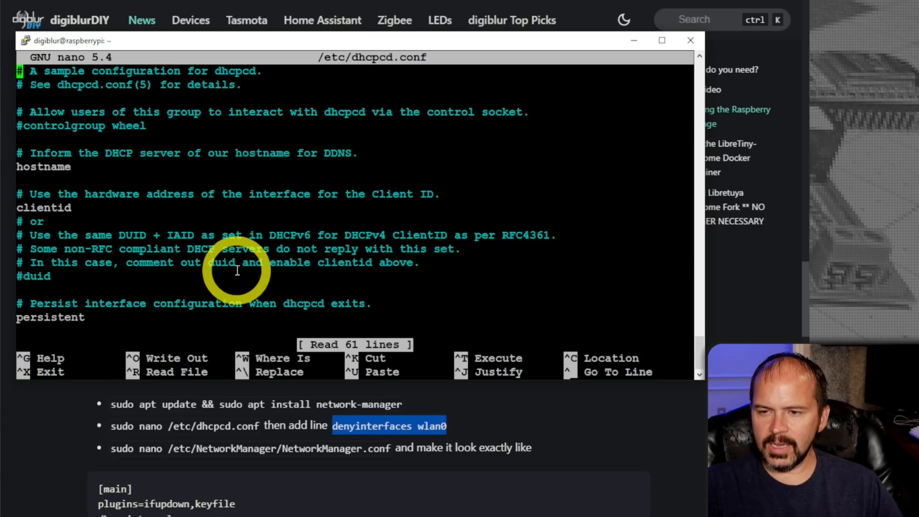
key(ctrl+End)
key(ctrl+x)
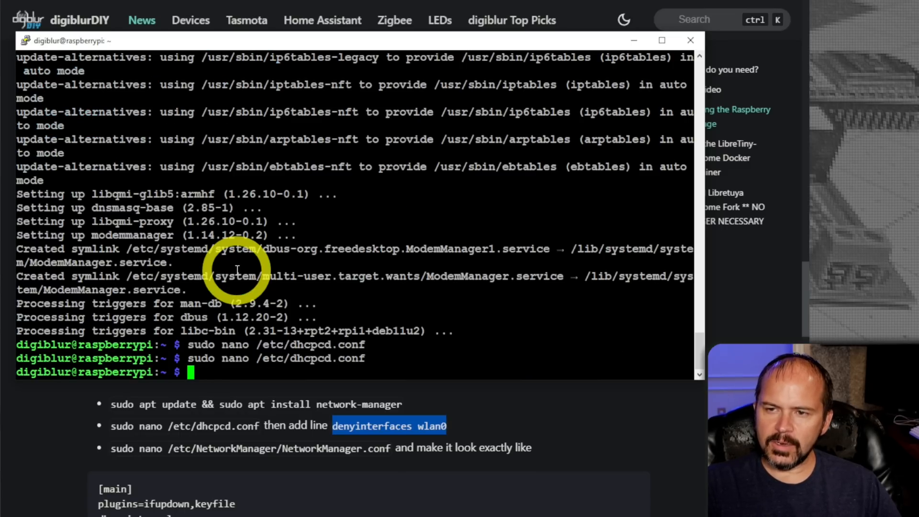
Copy "sudo nano /etc/NetworkManager/NetworkManager.conf" from the guide and run it in the SSH terminal.
drag(106, 448, 390, 452)
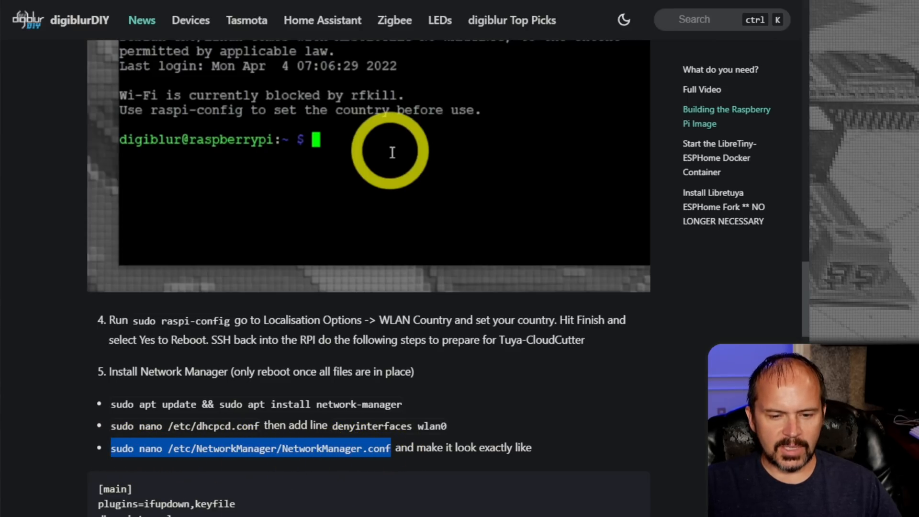
key(alt+Tab)
right_click(240, 278)
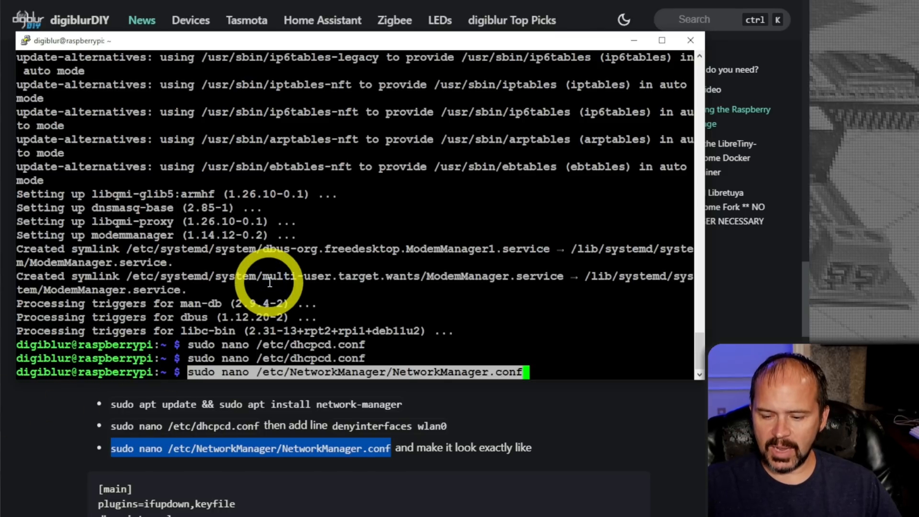
key(Return)
Copy the "dhcp=internal" line from the guide's NetworkManager.conf listing and return to the terminal editor.
scroll(182, 424, down, 1)
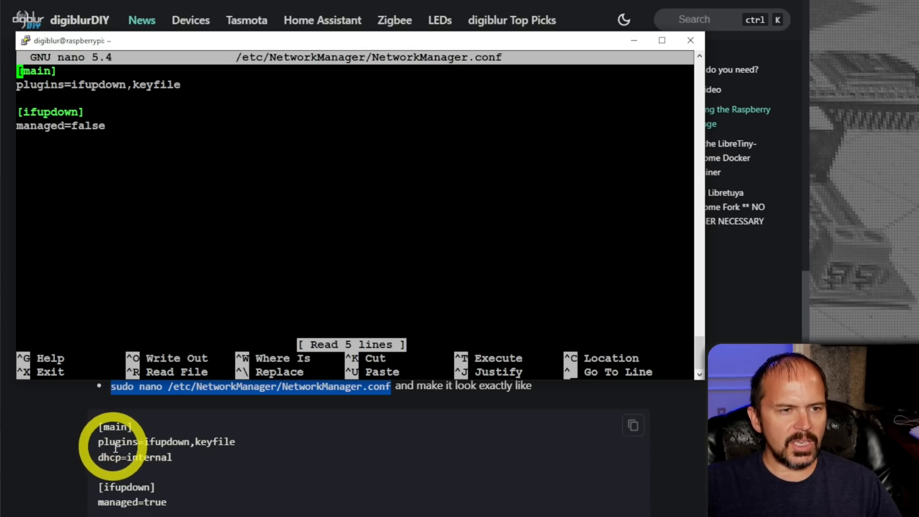
click(194, 455)
drag(194, 456, 98, 457)
key(alt+Tab)
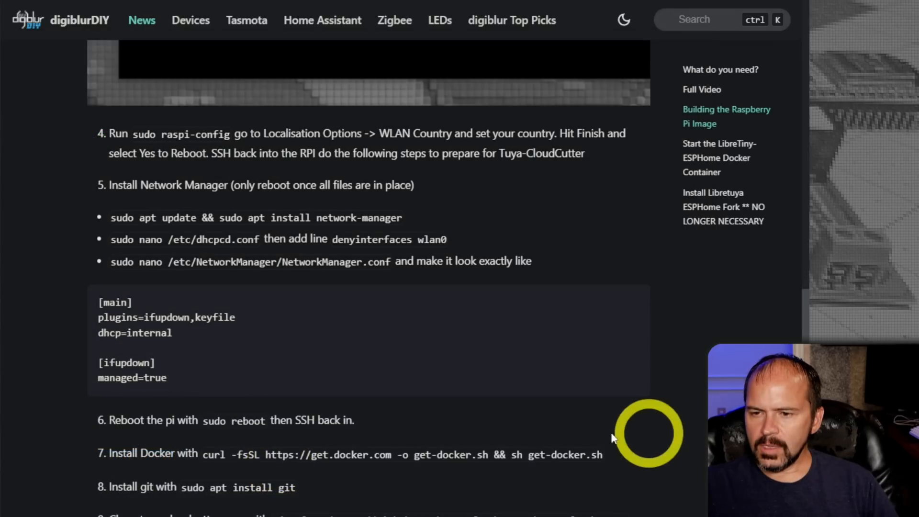
Copy "sudo reboot" from step 6 of the guide and run it in the SSH terminal.
drag(205, 422, 264, 425)
key(ctrl+c)
click(302, 514)
right_click(391, 269)
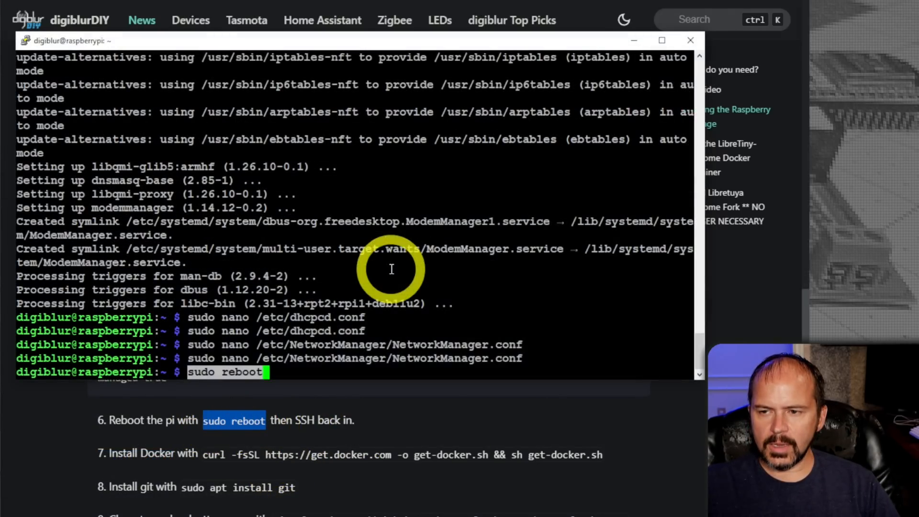
key(Return)
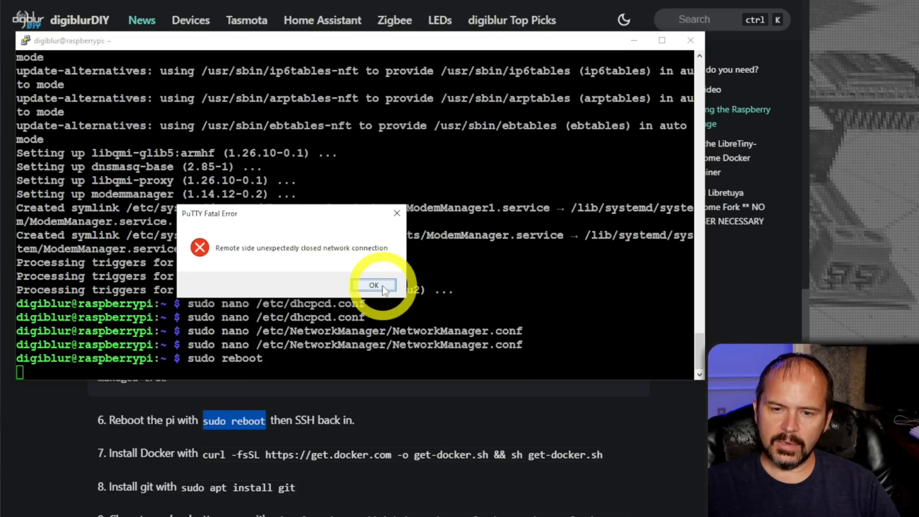
Dismiss the PuTTY fatal error and restart the SSH session to the Raspberry Pi.
click(383, 290)
right_click(30, 47)
click(68, 180)
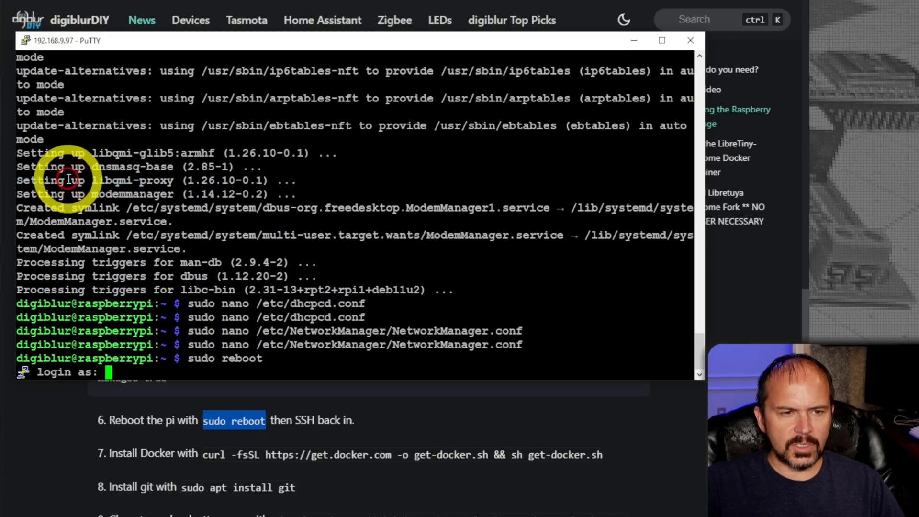
click(149, 460)
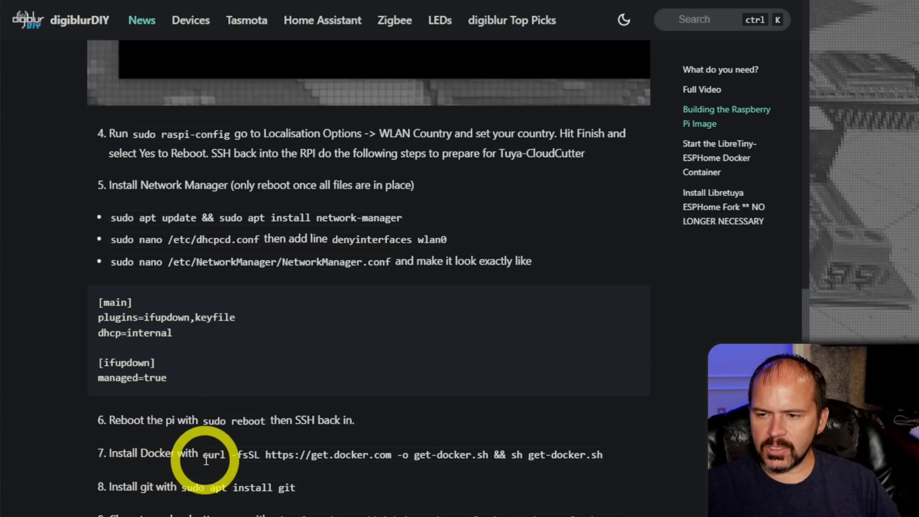
drag(203, 458, 594, 454)
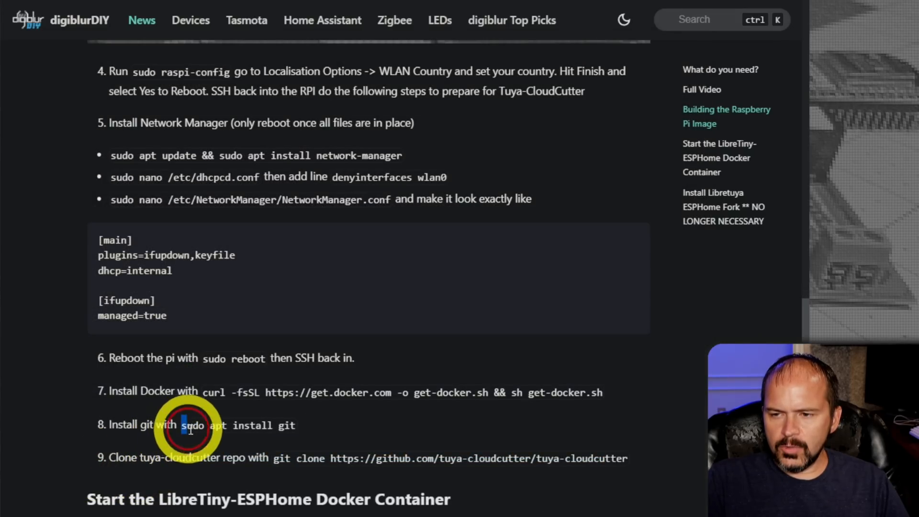
drag(181, 425, 295, 426)
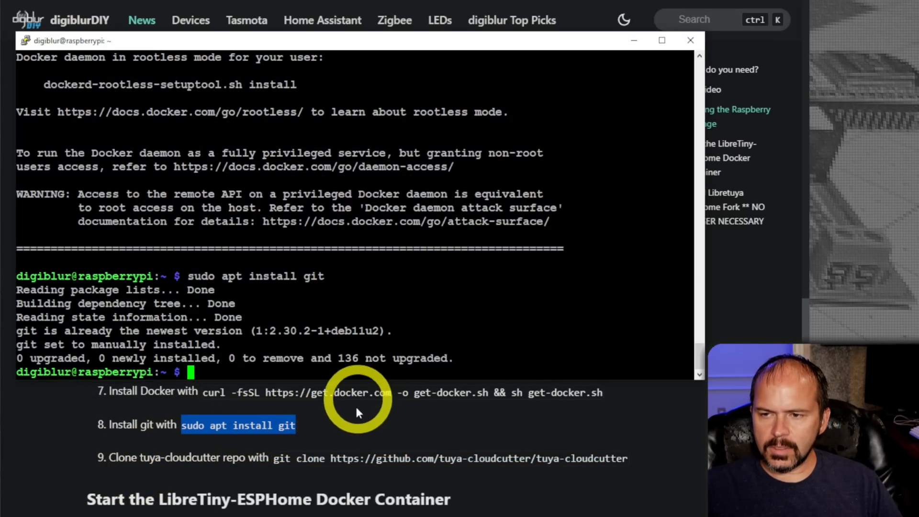
click(365, 440)
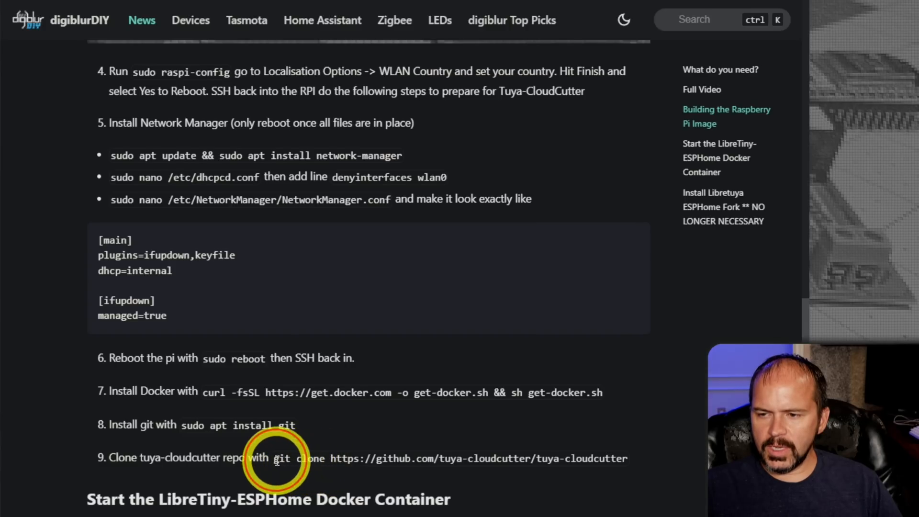
drag(276, 459, 628, 459)
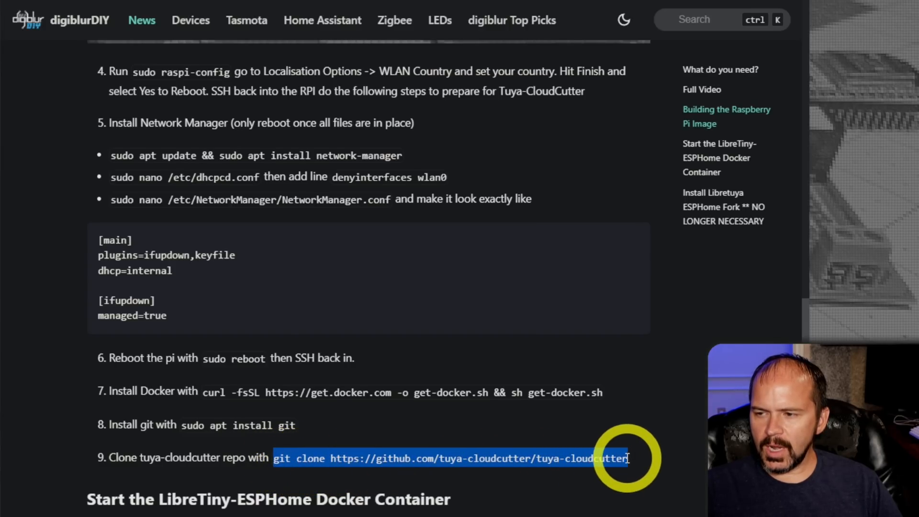
right_click(627, 458)
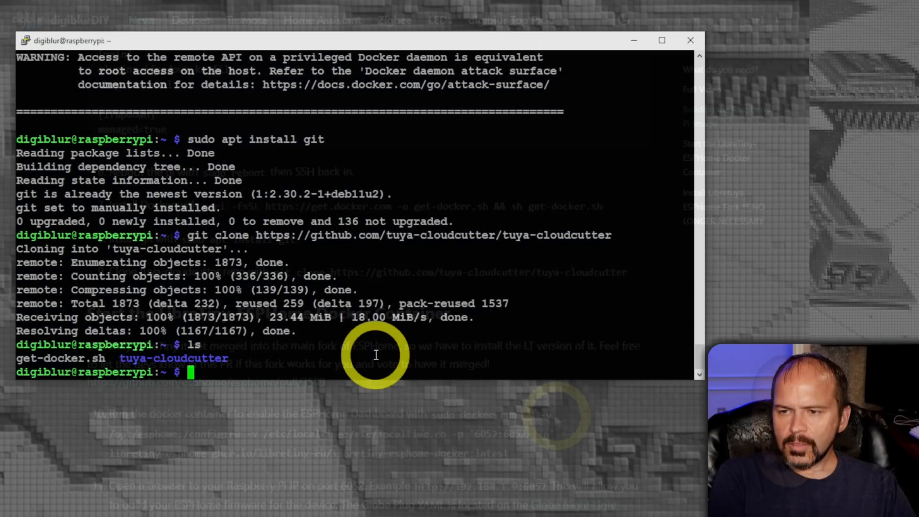
Change into the tuya-cloudcutter folder and paste the command "sudo ./tuya-cloudcutter.sh -r" at the prompt.
text(cd tuya)
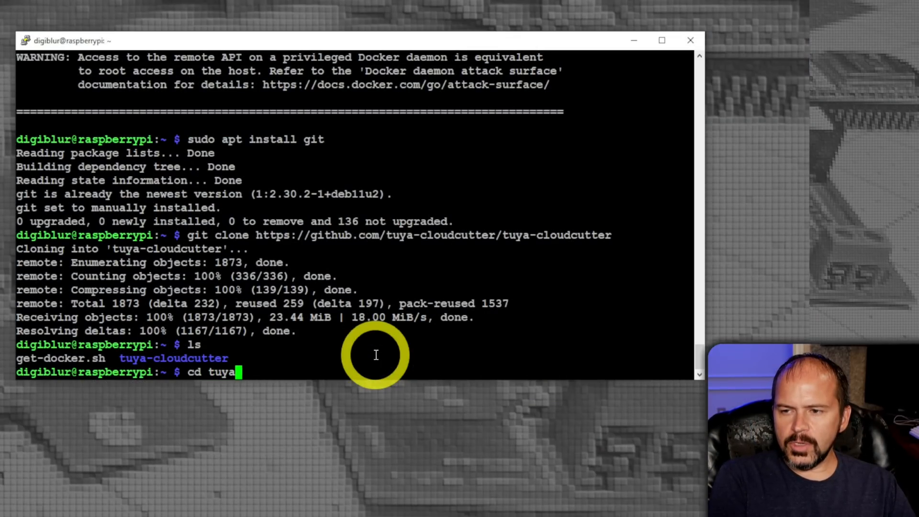
text(-cloudcutter)
key(Return)
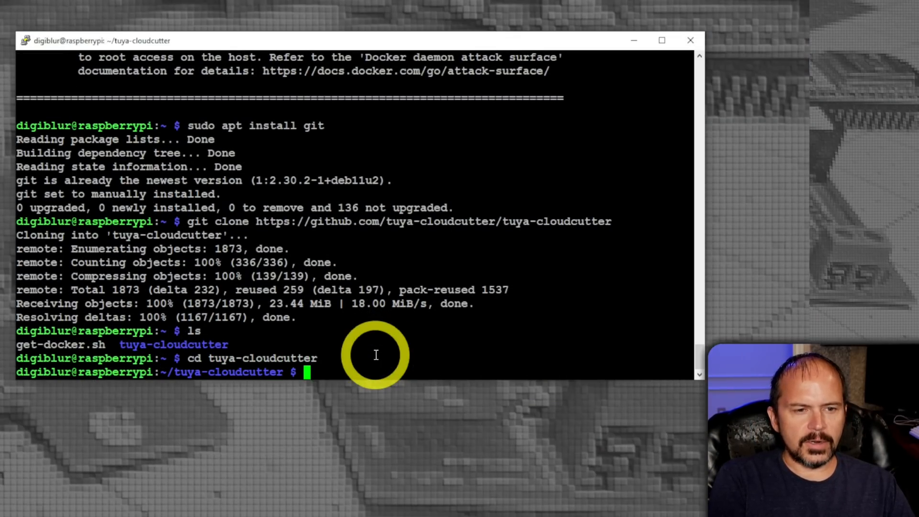
right_click(353, 303)
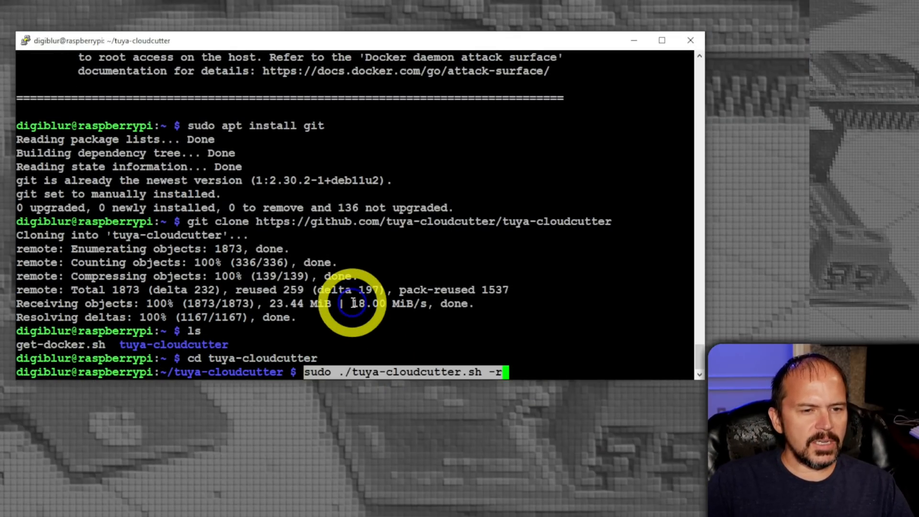
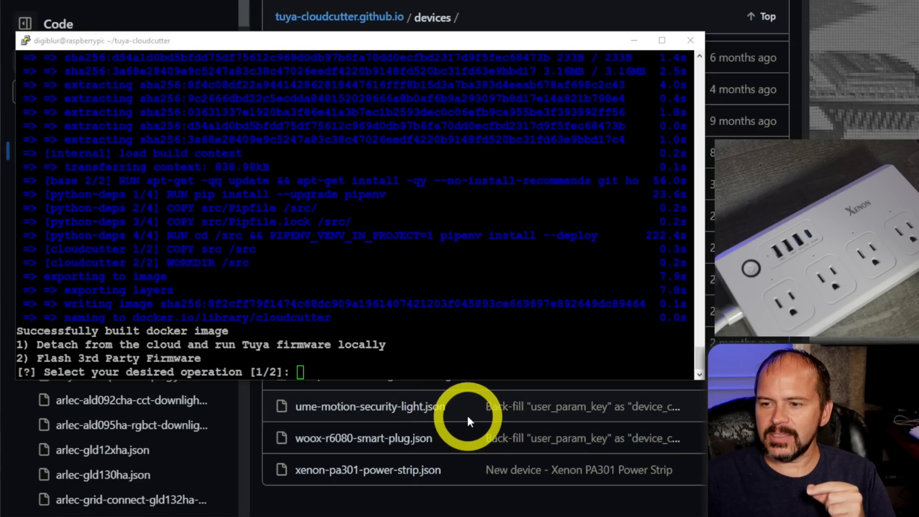
Browse the devices folder of the tuya-cloudcutter.github.io repository to review which device profiles are supported.
scroll(467, 416, up, 10)
scroll(466, 415, up, 15)
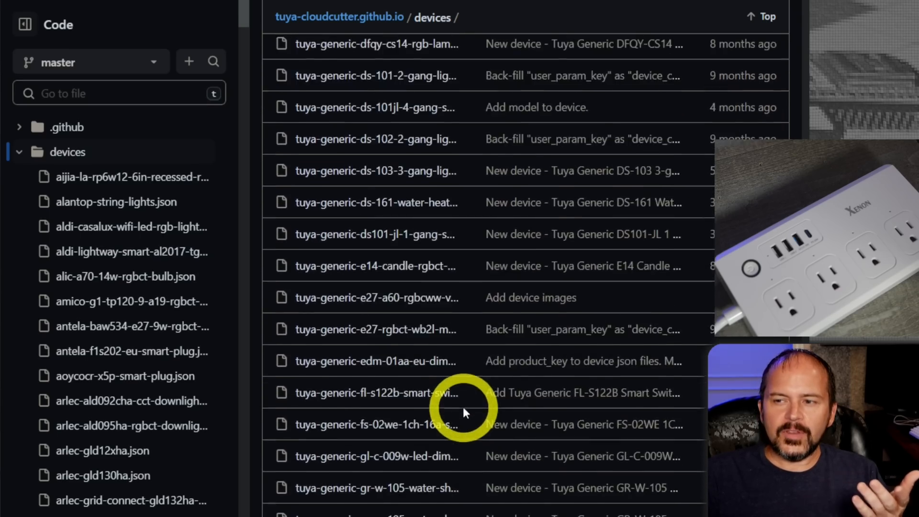
scroll(461, 407, up, 15)
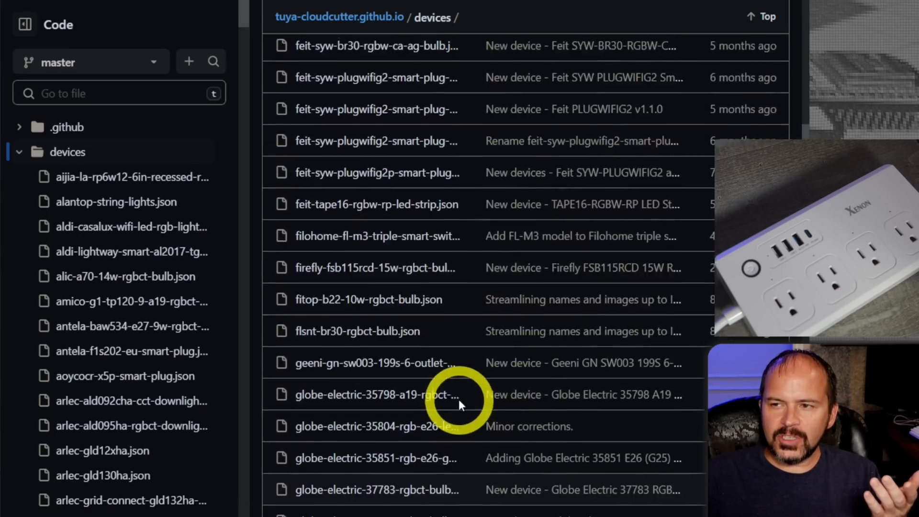
scroll(457, 374, up, 7)
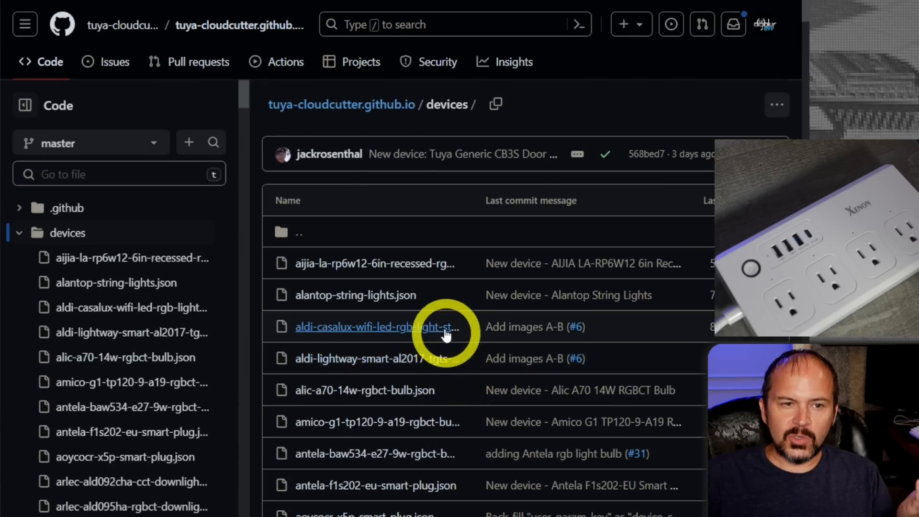
scroll(379, 158, down, 1)
scroll(379, 158, down, 2)
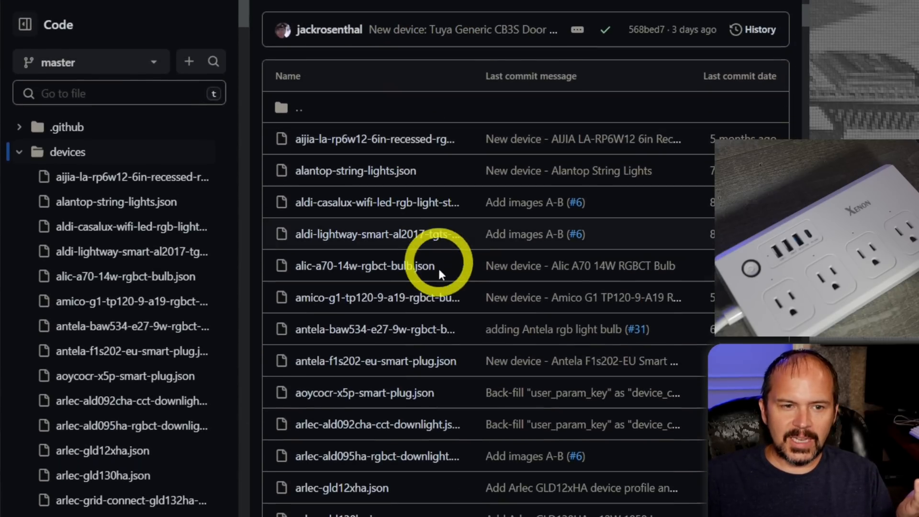
scroll(421, 408, up, 1)
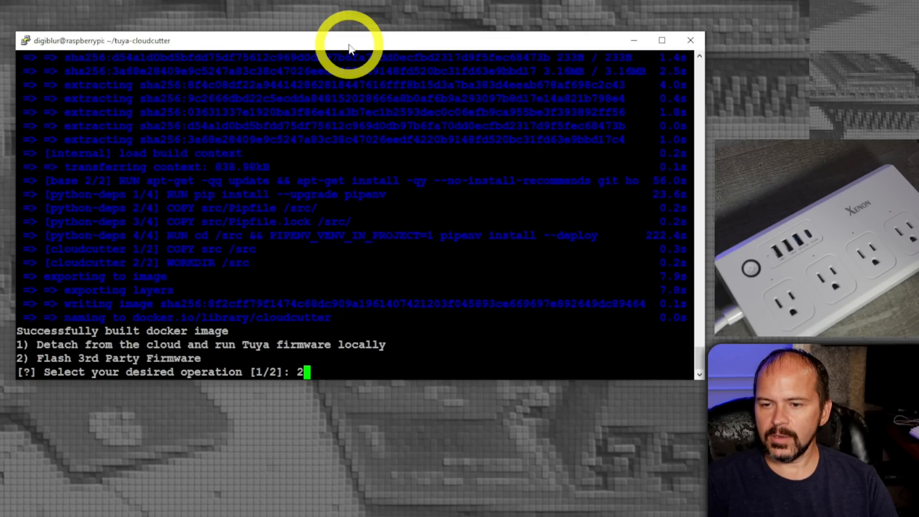
Choose operation 2 to flash 3rd party firmware, and opt to pick the device by manufacturer/device name.
key(Return)
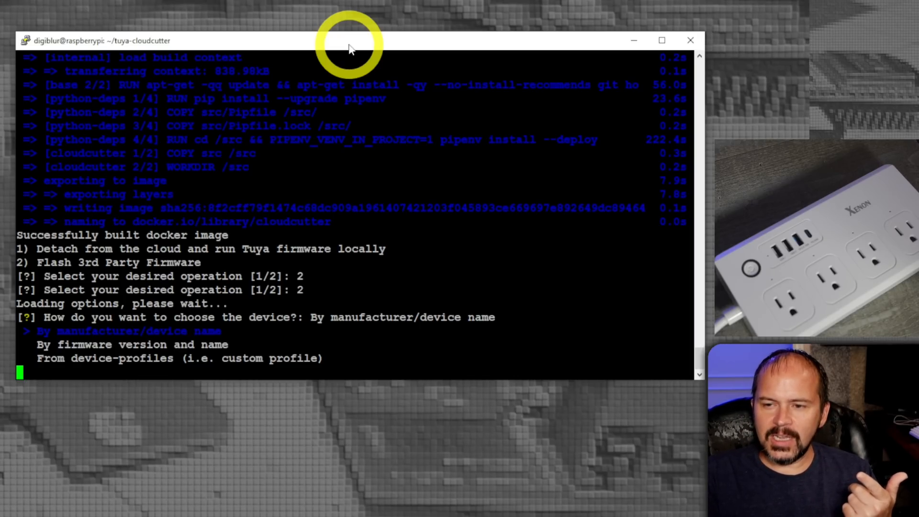
key(Return)
Select Xenon as the brand of the device in the cloudcutter brand list.
key(Down)
key(Down)
key(Down)
key(Down)
key(Down)
key(Down)
key(Down)
key(Down)
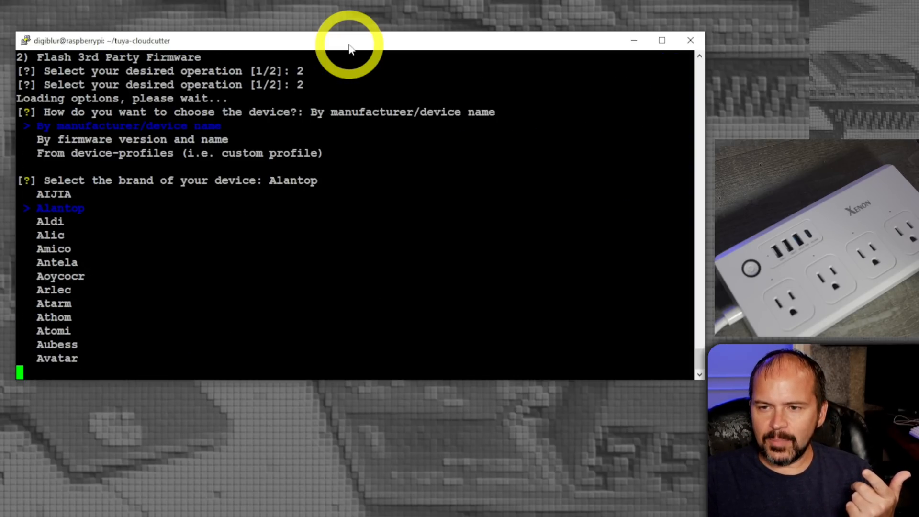
key(Down)
key(Down)
key(Down)
key(Down)
key(Down)
key(Down)
key(Down)
key(Down)
key(Down)
key(Down)
key(Down)
key(Down)
key(Down)
key(Down)
key(Down)
key(Down)
key(Down)
key(Down)
key(Down)
key(Down)
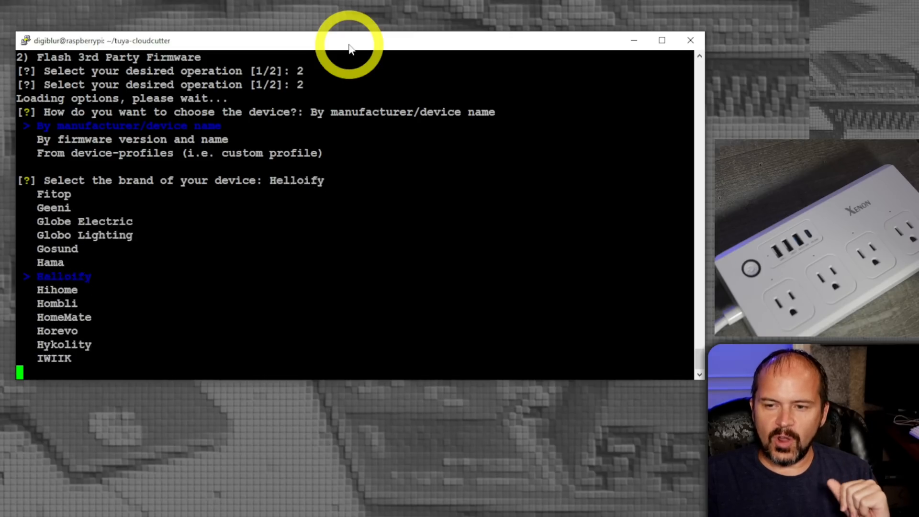
key(Down)
key(Down)
key(Down)
key(Down)
key(Down)
key(Down)
key(Down)
key(Down)
key(Down)
key(Down)
key(Down)
key(Down)
key(Down)
key(Down)
key(Down)
key(Down)
key(Down)
key(Down)
key(Down)
key(Down)
key(Return)
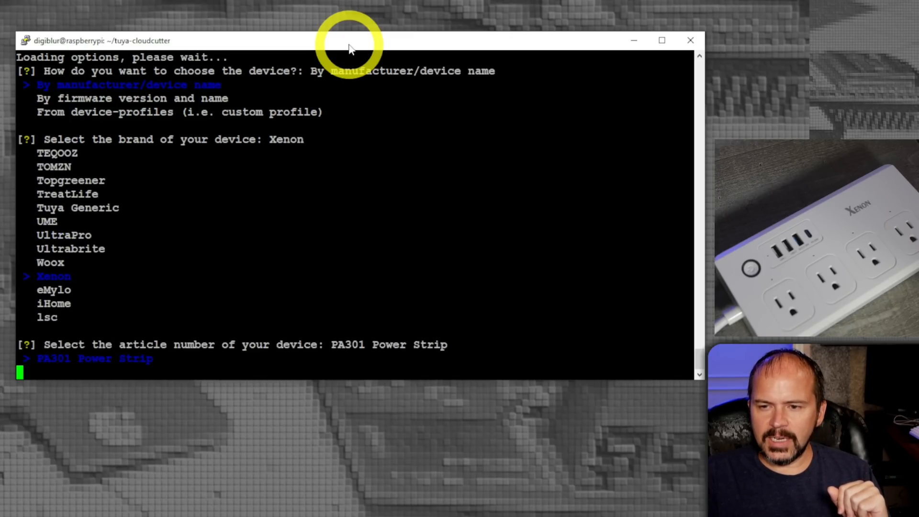
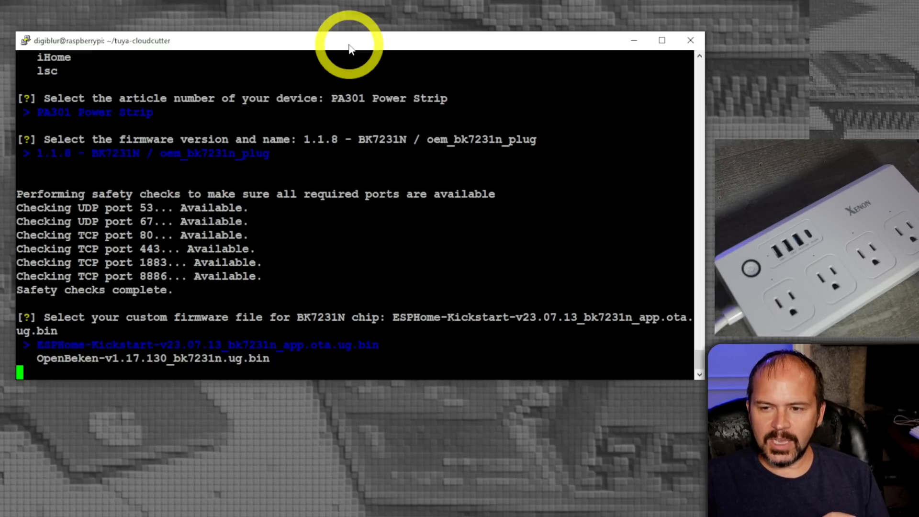
Choose ESPHome-Kickstart-v23.07.13_bk7231n_app.ota.ug.bin as the custom firmware file for the BK7231N chip.
key(Return)
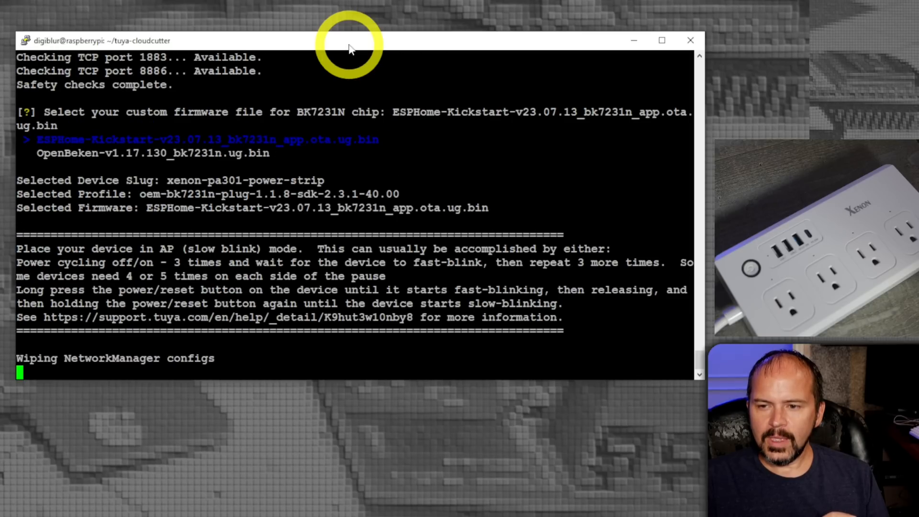
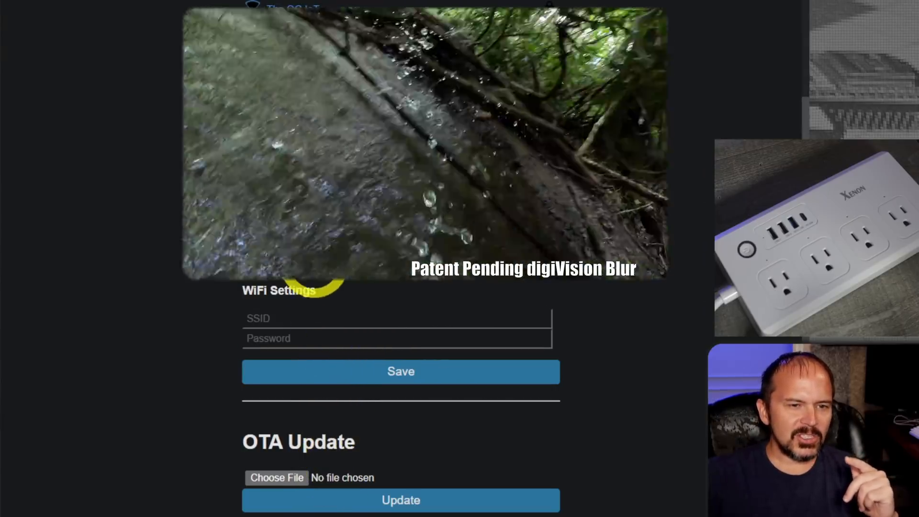
Enter "The ESP One" as the SSID in the Kickstart WiFi settings.
scroll(312, 268, up, 2)
text(The ESP One)
key(Tab)
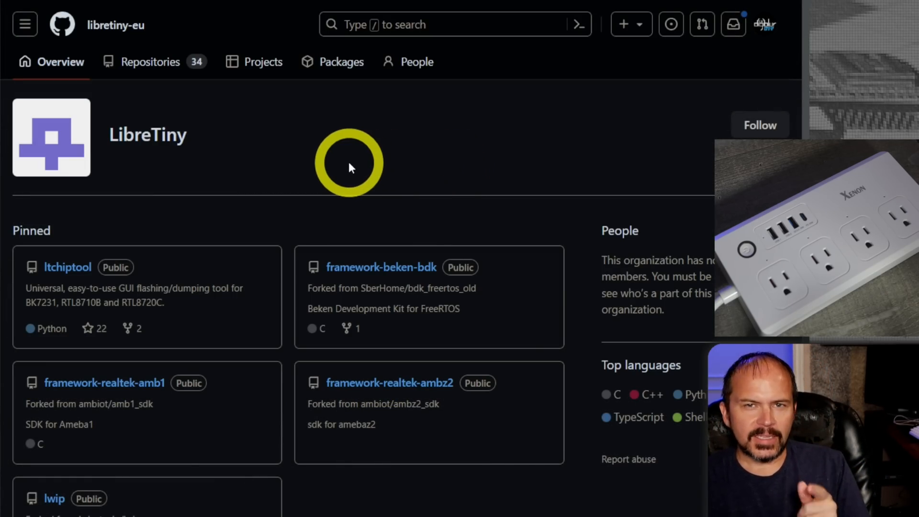
Download ltchiptool-v4.2.3.exe from the latest release of LibreTiny's ltchiptool repository on GitHub.
scroll(348, 164, down, 1)
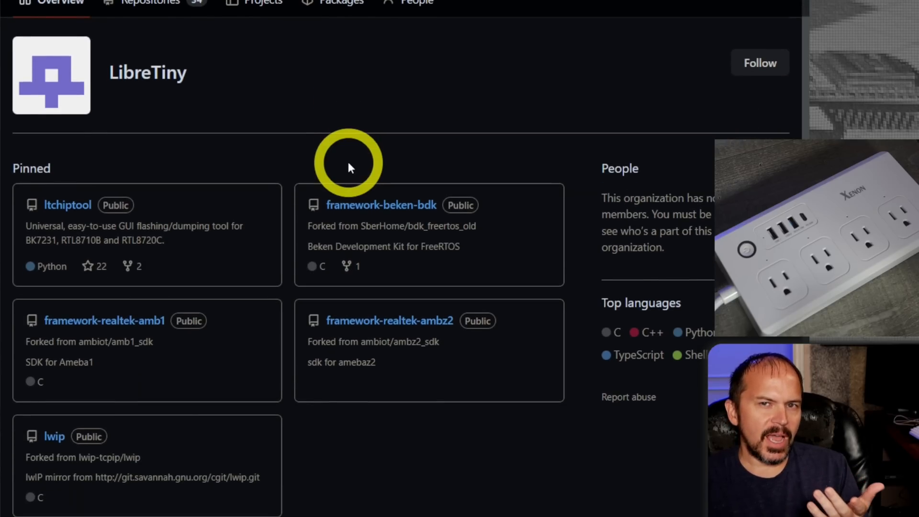
scroll(347, 165, down, 1)
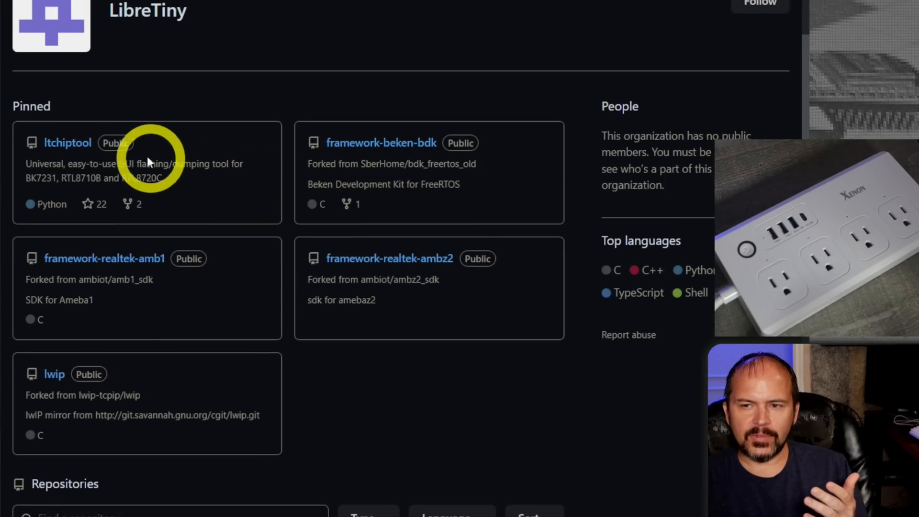
scroll(110, 122, up, 1)
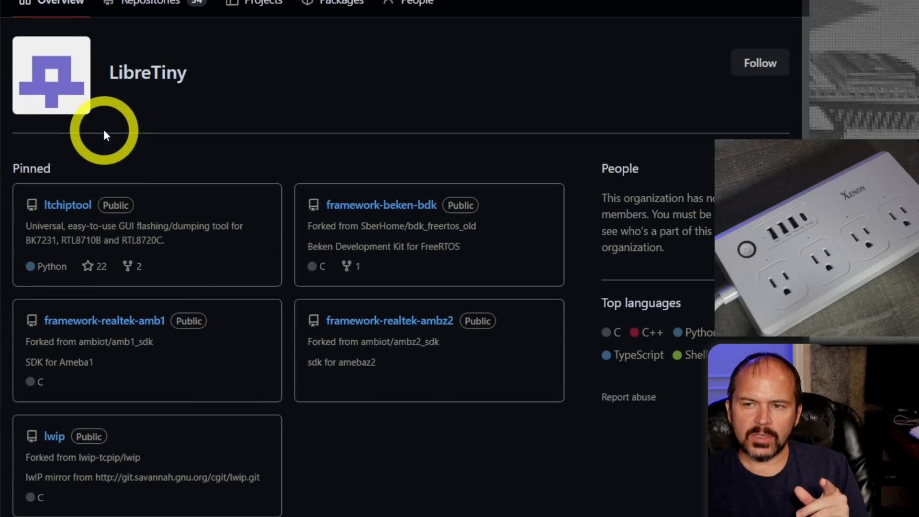
click(72, 211)
scroll(589, 306, down, 3)
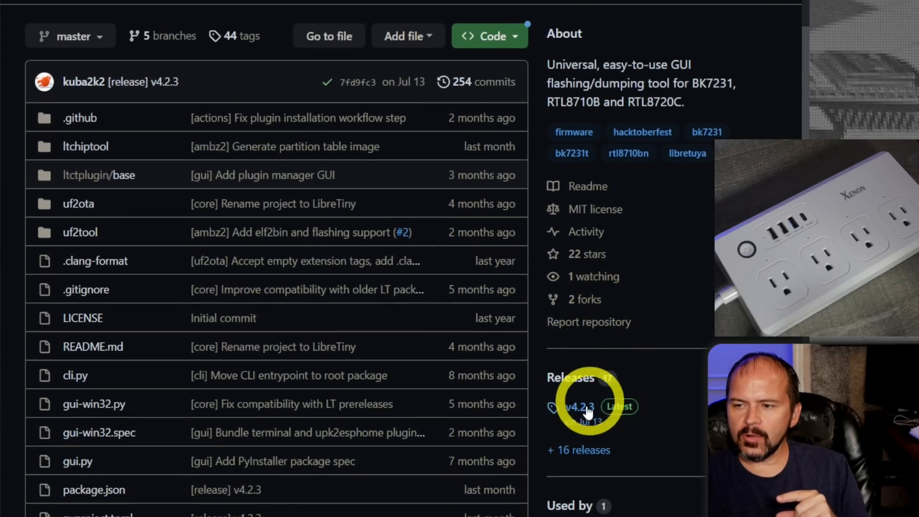
click(580, 408)
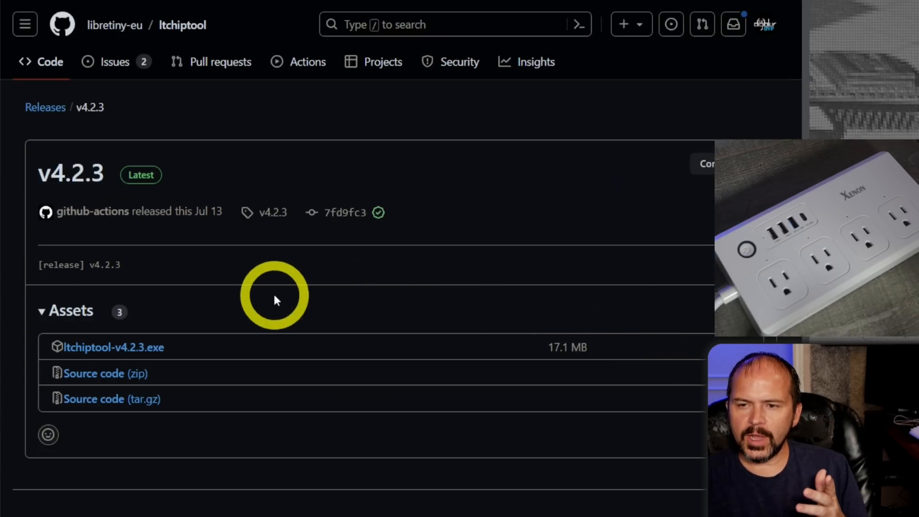
click(136, 354)
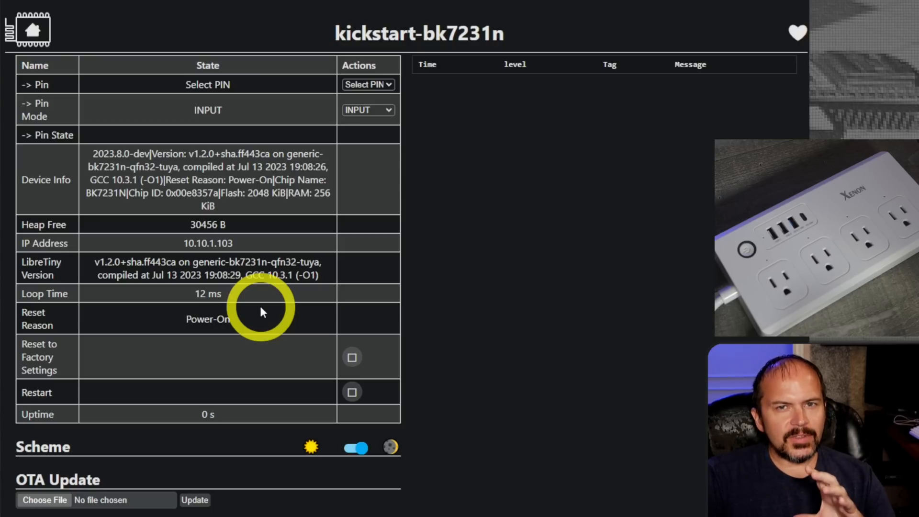
Examine the Kickstart dashboard's device name and its list of selectable pins.
click(336, 35)
drag(336, 35, 513, 38)
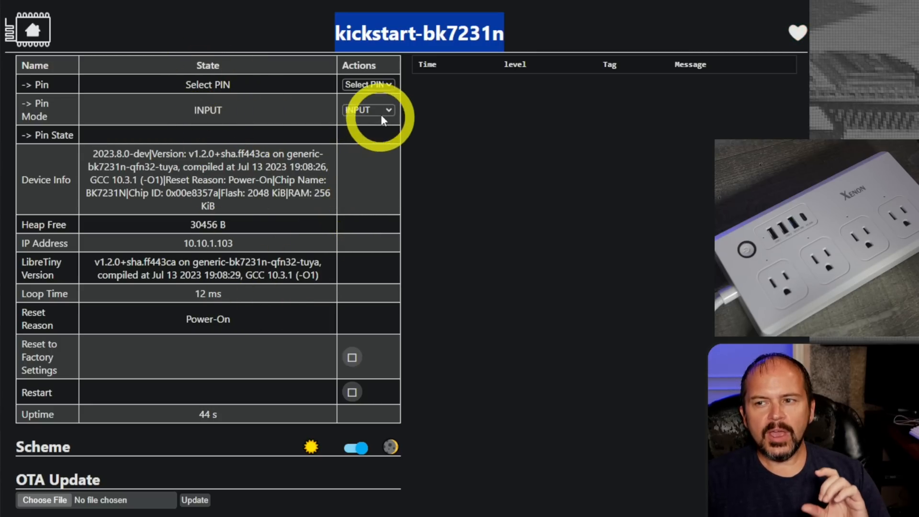
click(389, 85)
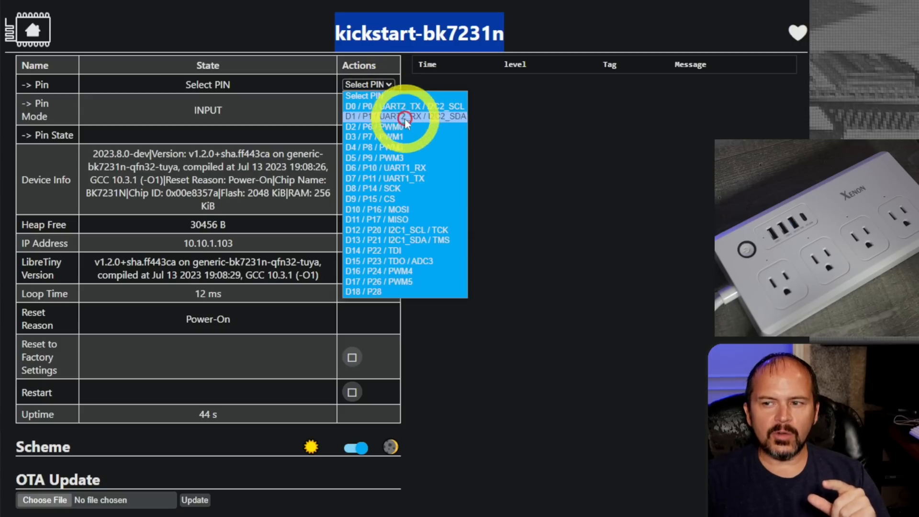
click(310, 41)
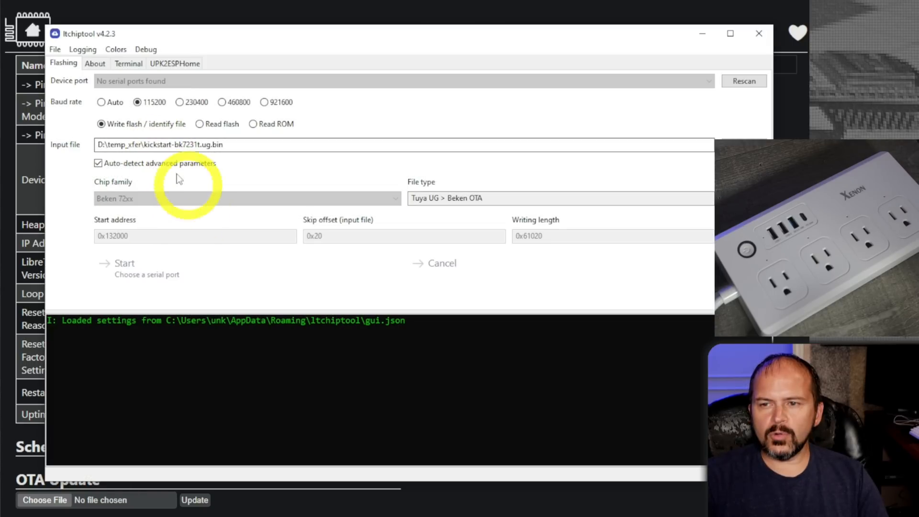
In ltchiptool, use UPK2ESPHome to grab the device configuration from the ESPHome-Kickstart dashboard at 10.10.1.103.
click(174, 65)
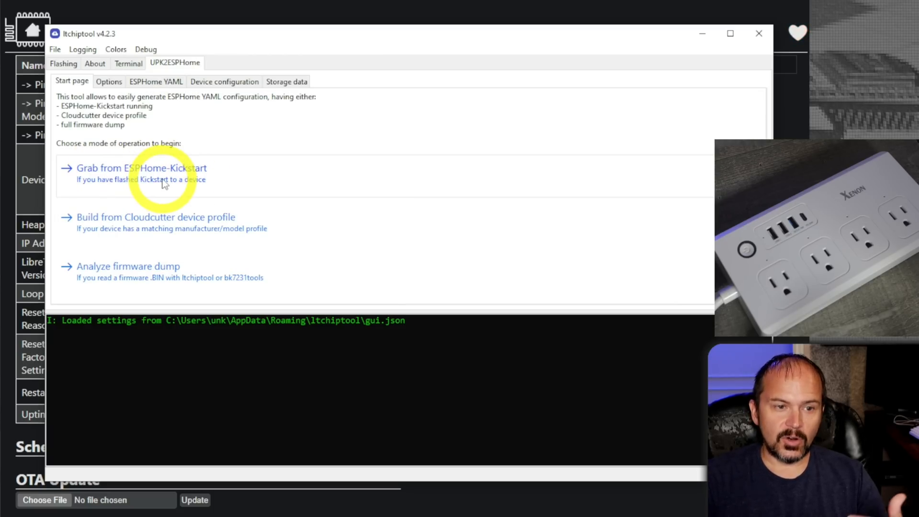
click(142, 168)
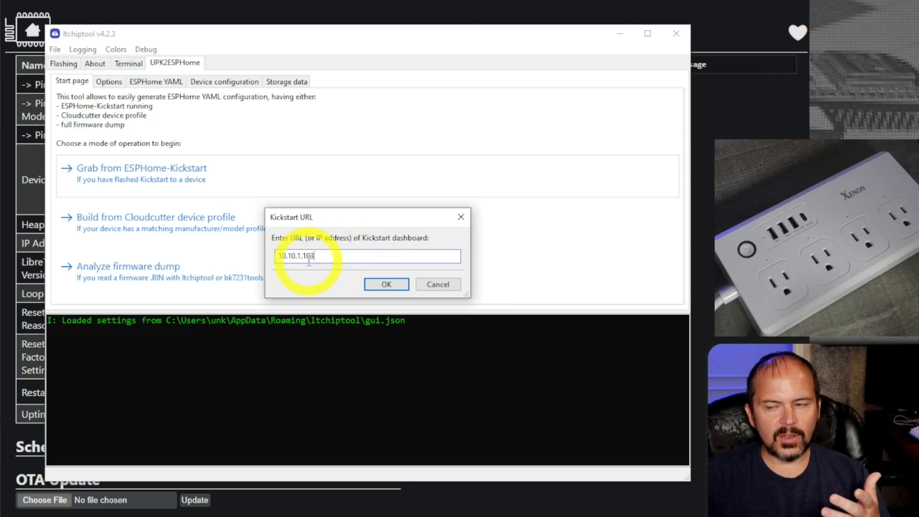
click(385, 285)
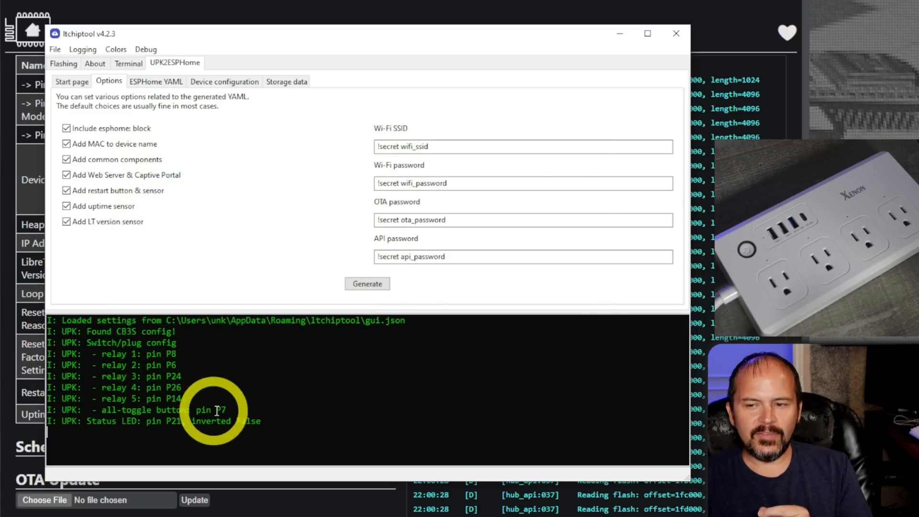
drag(232, 410, 296, 416)
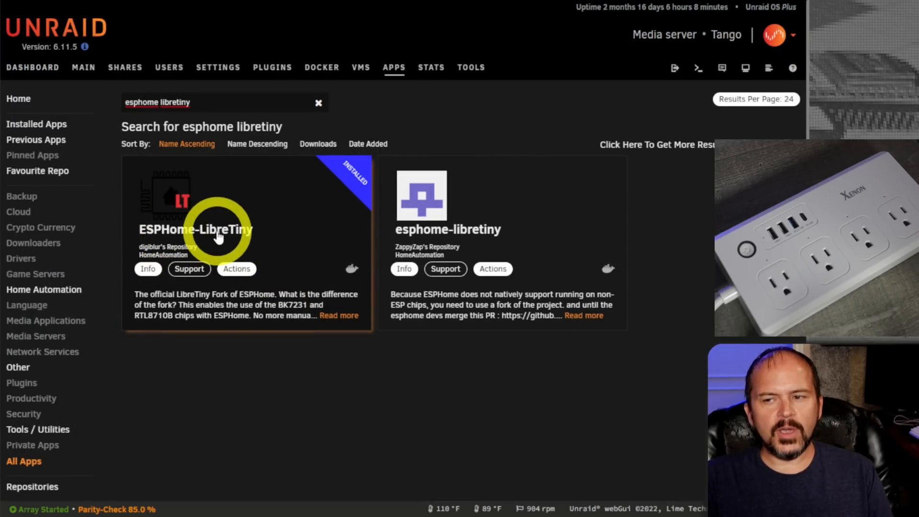
click(161, 216)
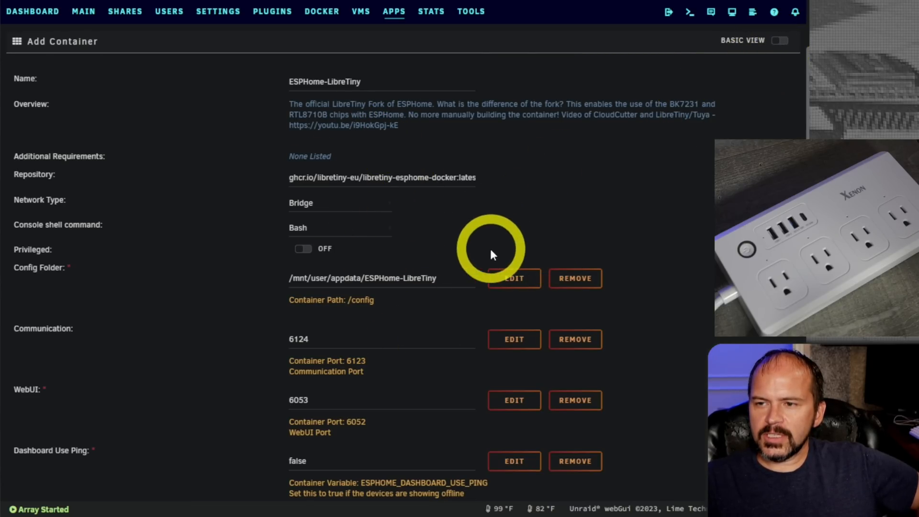
click(780, 43)
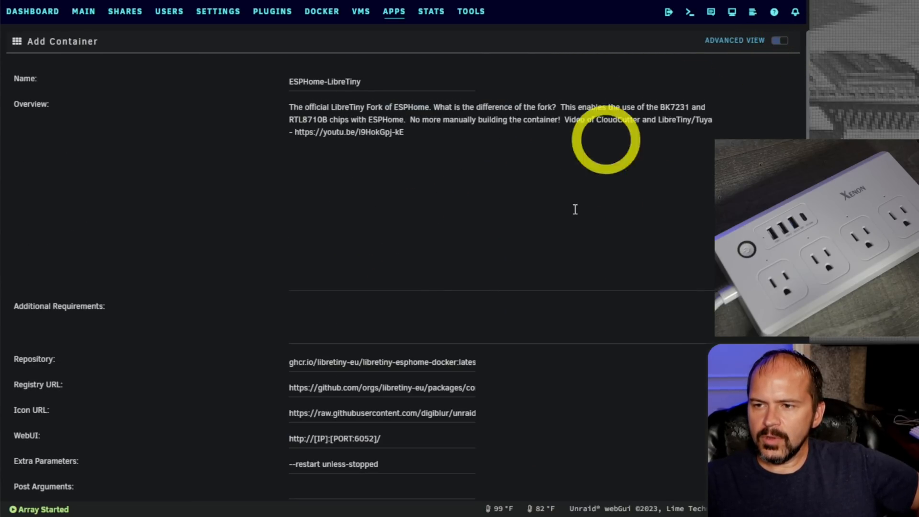
scroll(462, 306, down, 5)
scroll(459, 307, down, 7)
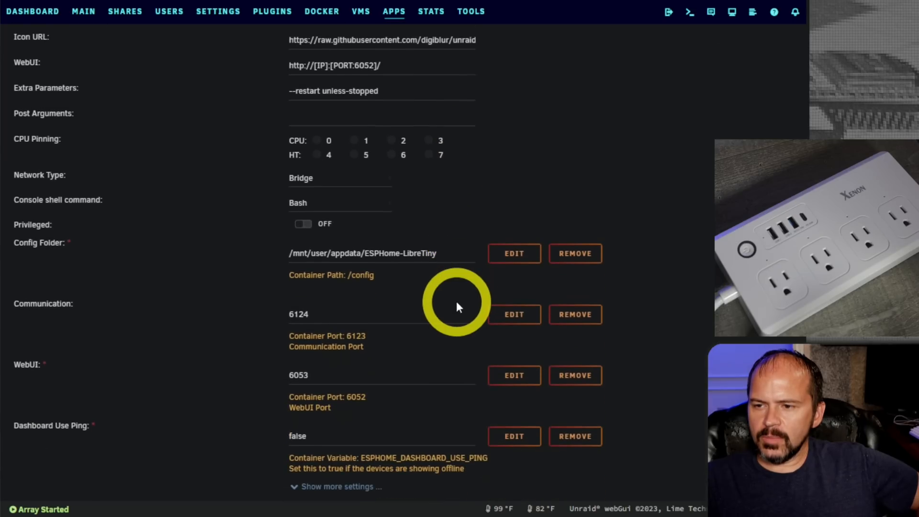
scroll(456, 301, up, 5)
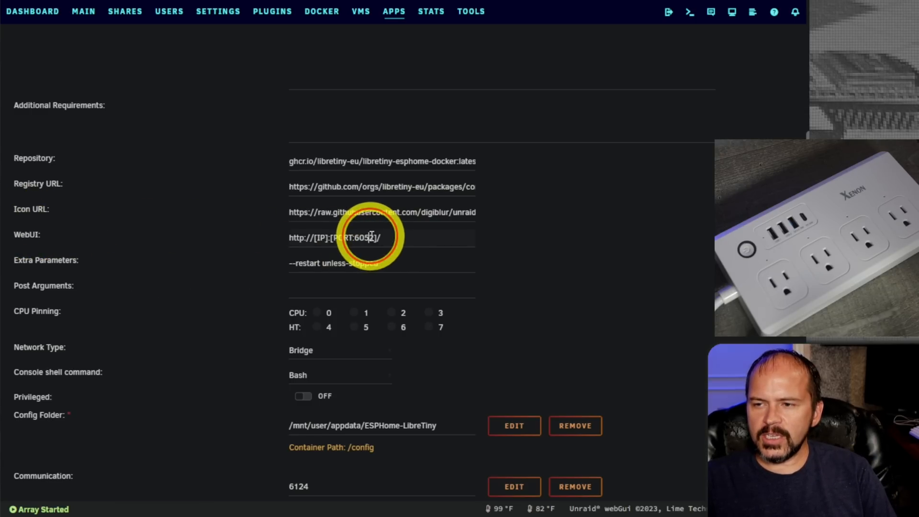
drag(369, 237, 374, 238)
text(3)
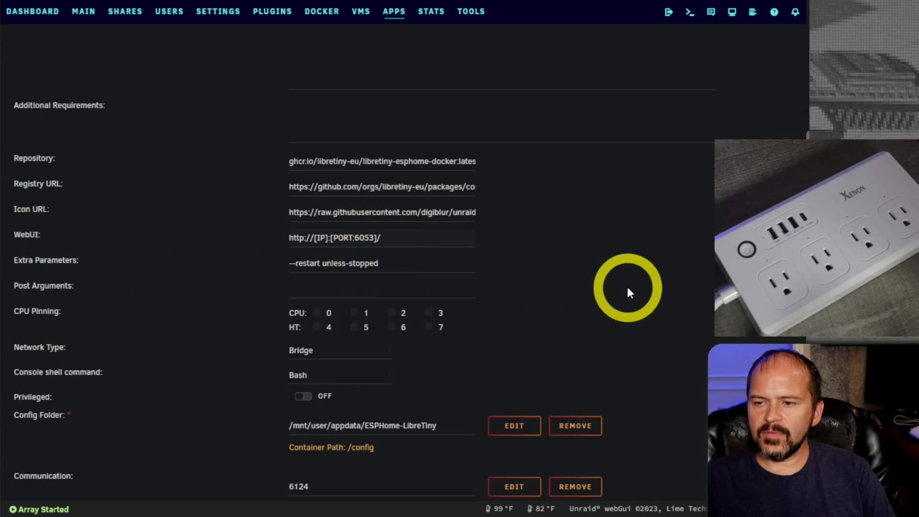
Apply the ESPHome-LibreTiny container settings and open the container's WebUI.
scroll(627, 287, down, 5)
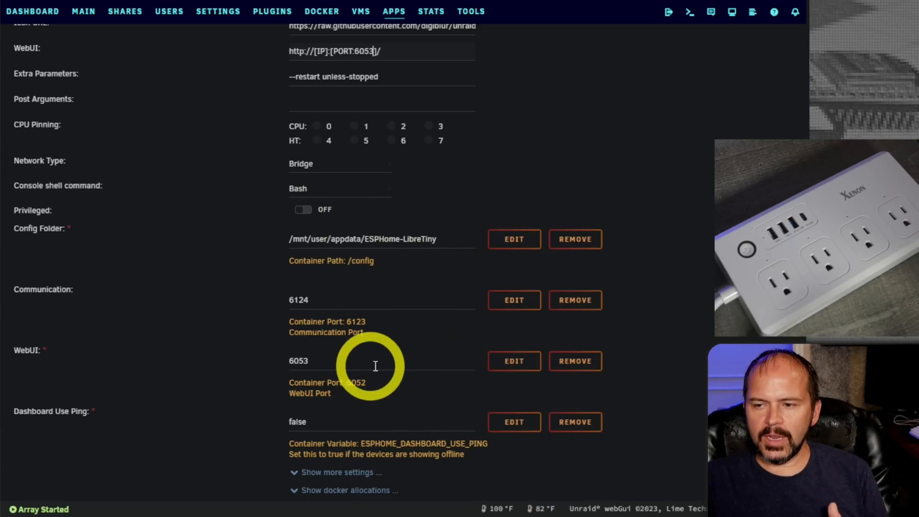
scroll(375, 369, down, 2)
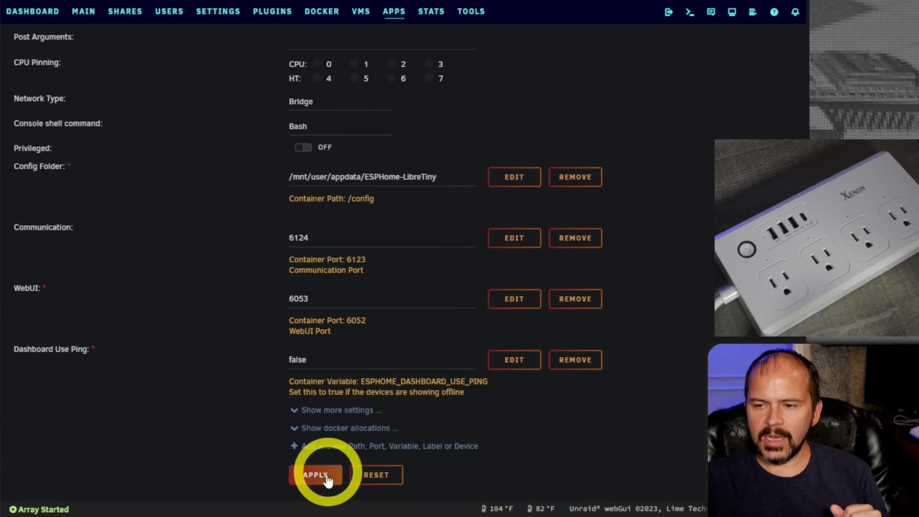
click(24, 267)
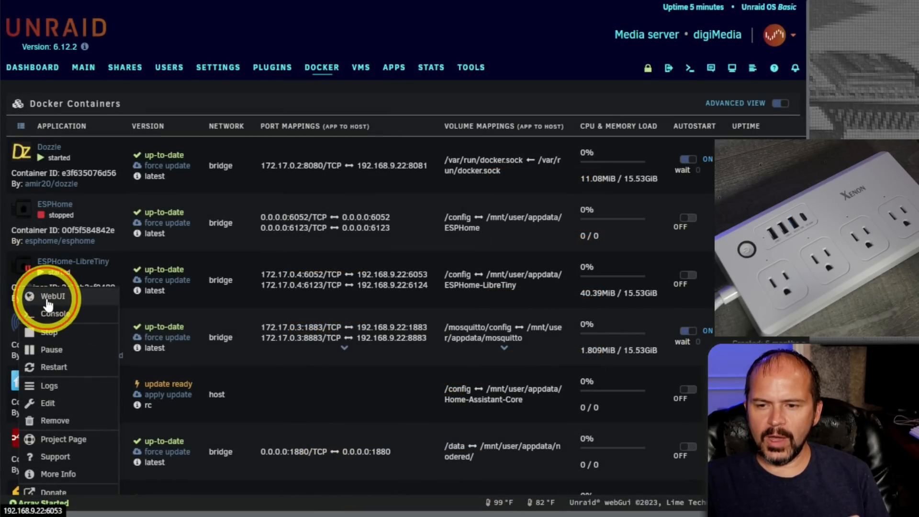
click(46, 299)
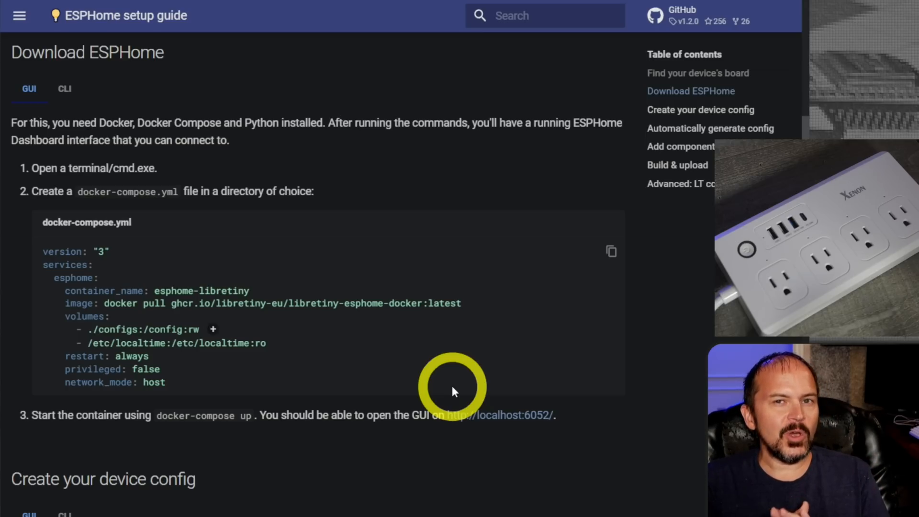
scroll(430, 383, up, 8)
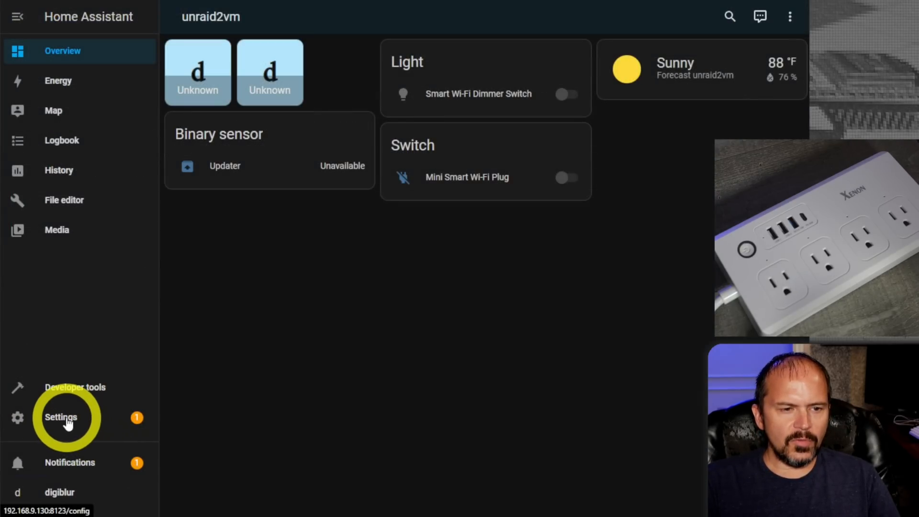
click(68, 423)
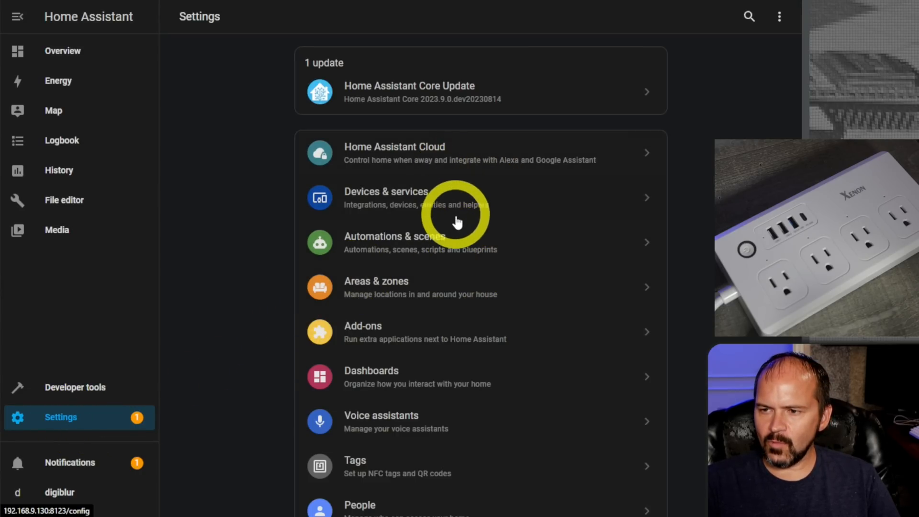
click(425, 336)
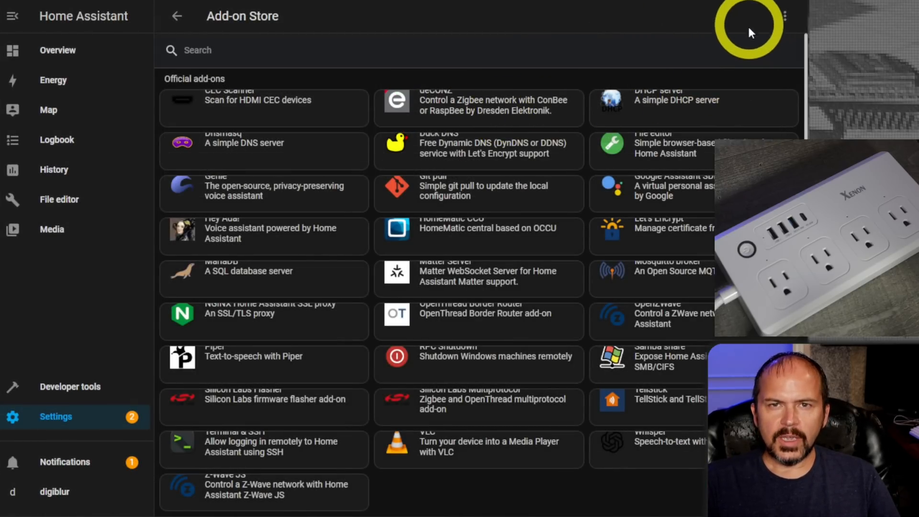
click(784, 16)
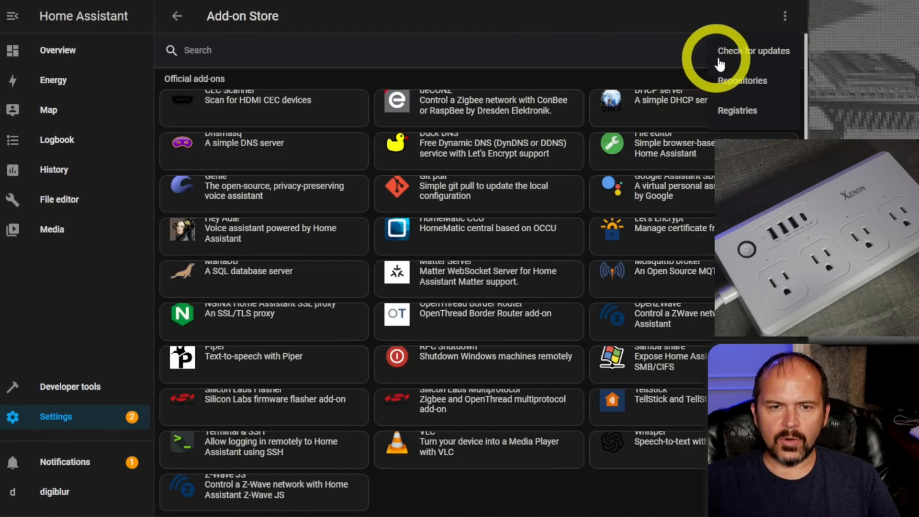
click(745, 81)
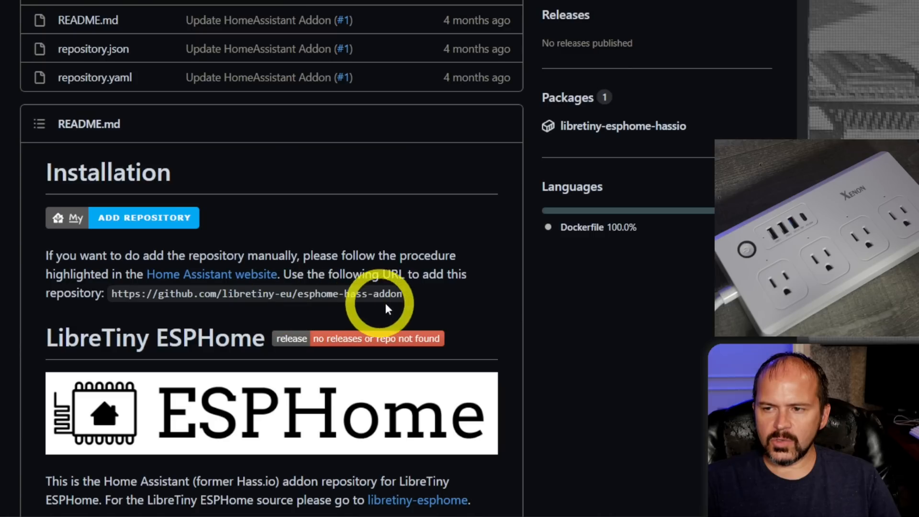
drag(405, 293, 126, 292)
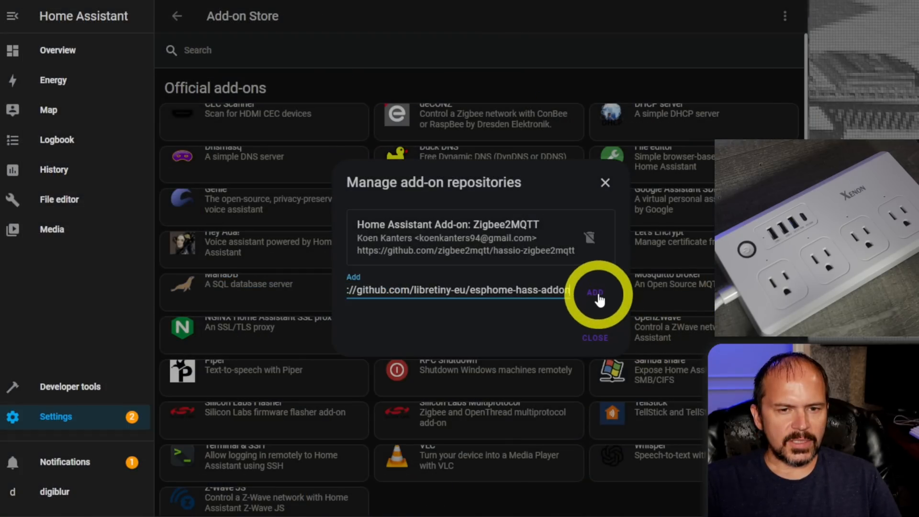
click(597, 294)
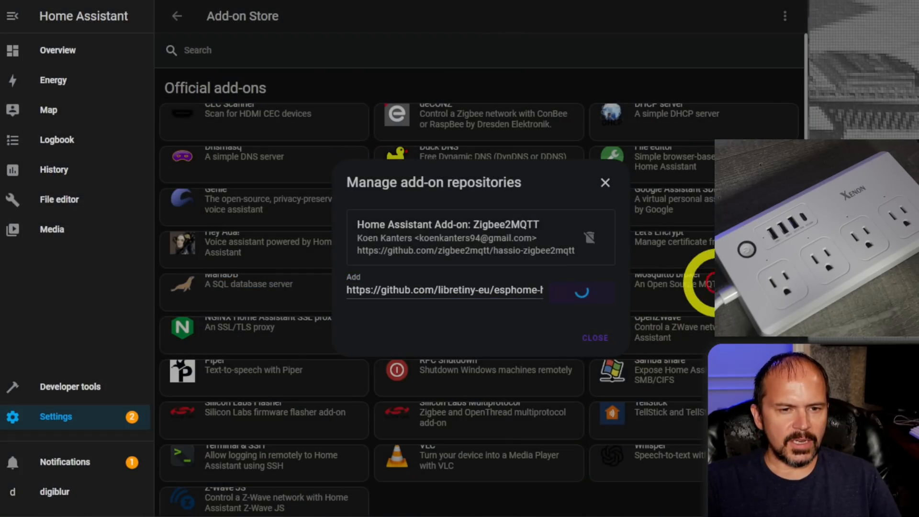
click(607, 368)
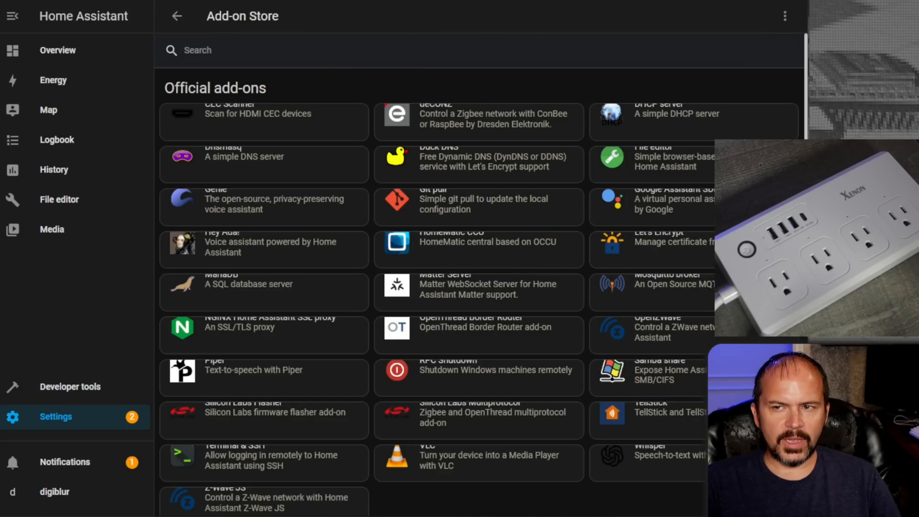
Install the LibreTiny ESPHome add-on and enable showing it in the sidebar.
scroll(329, 482, down, 15)
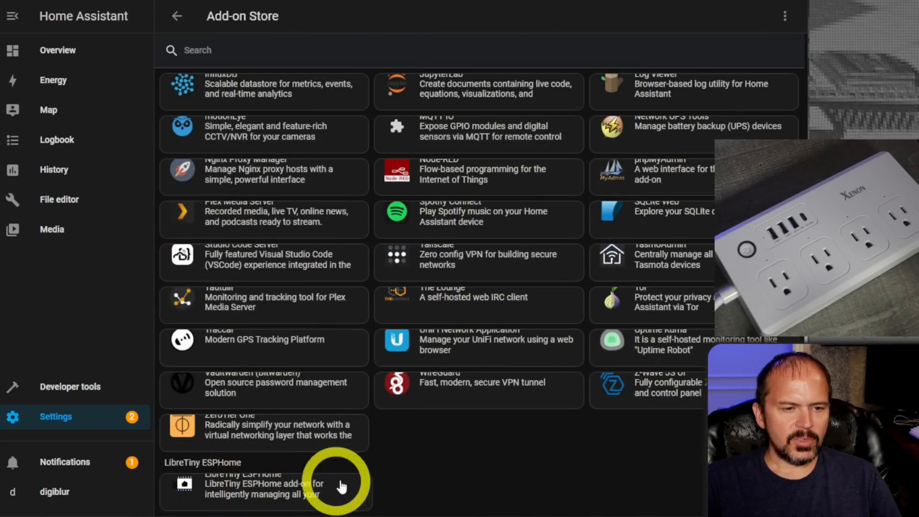
click(243, 493)
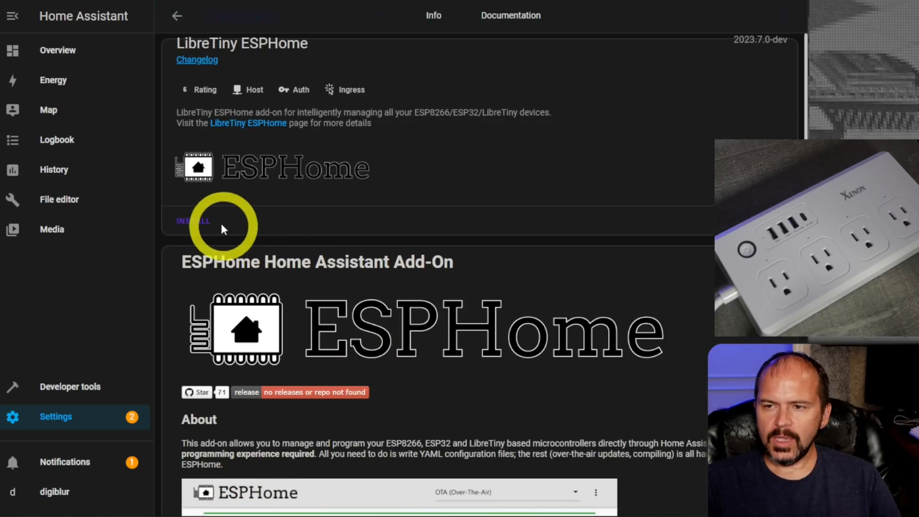
click(194, 220)
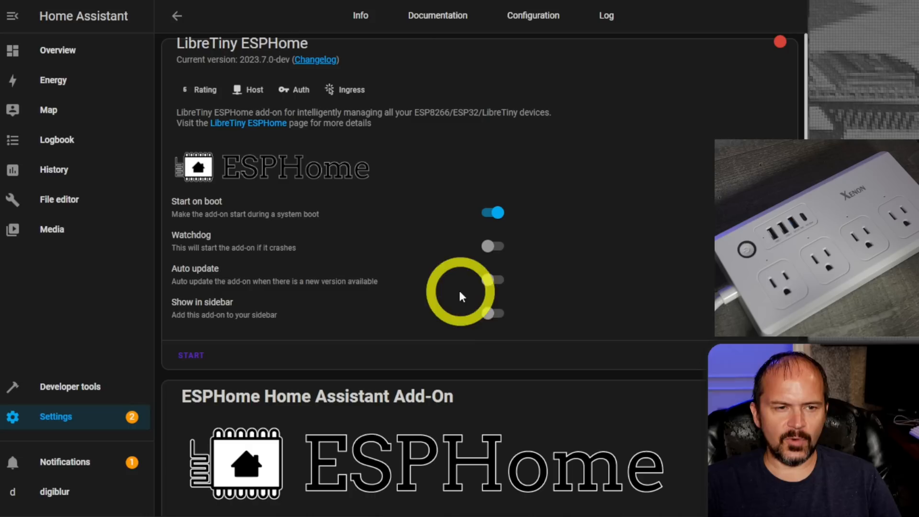
click(492, 320)
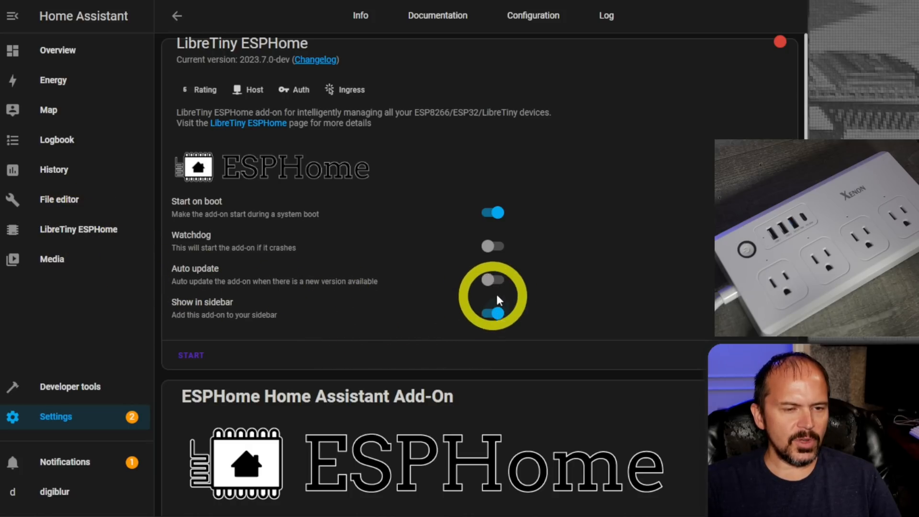
Start the LibreTiny ESPHome add-on and open its web UI.
click(191, 355)
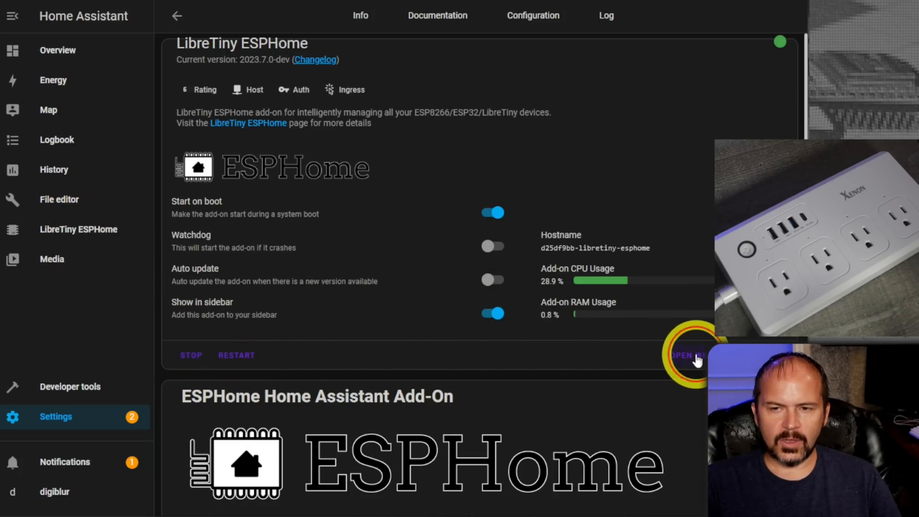
click(689, 355)
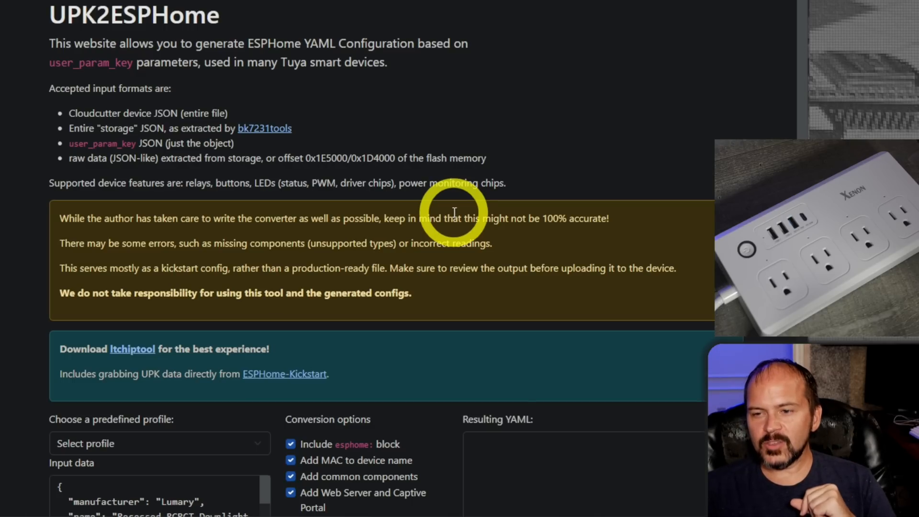
On the UPK2ESPHome website, load the predefined profile Xenon - PA301 Power Strip and review its resulting YAML.
scroll(454, 213, down, 8)
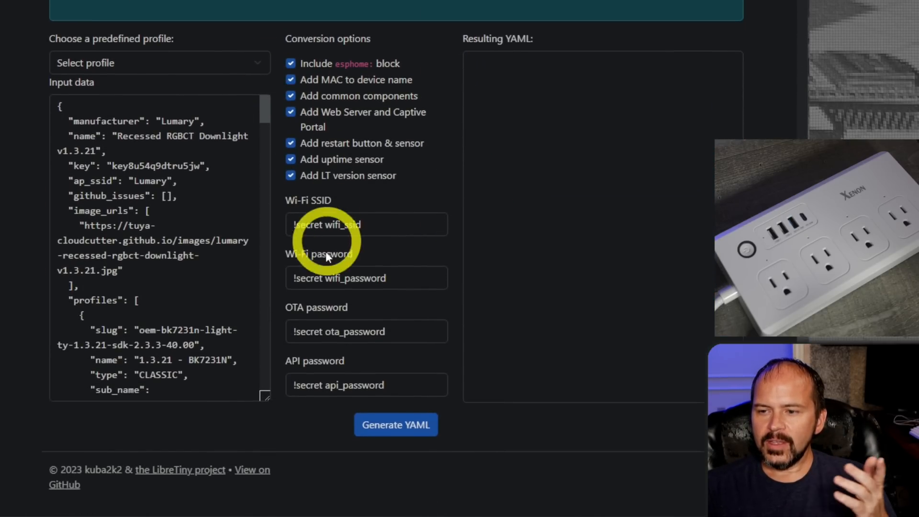
scroll(328, 254, up, 4)
click(261, 249)
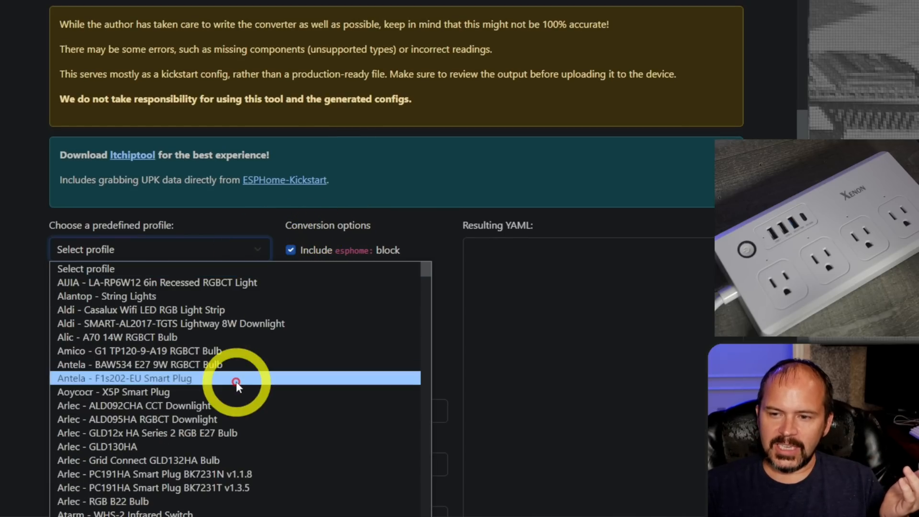
scroll(234, 383, down, 20)
scroll(213, 421, down, 7)
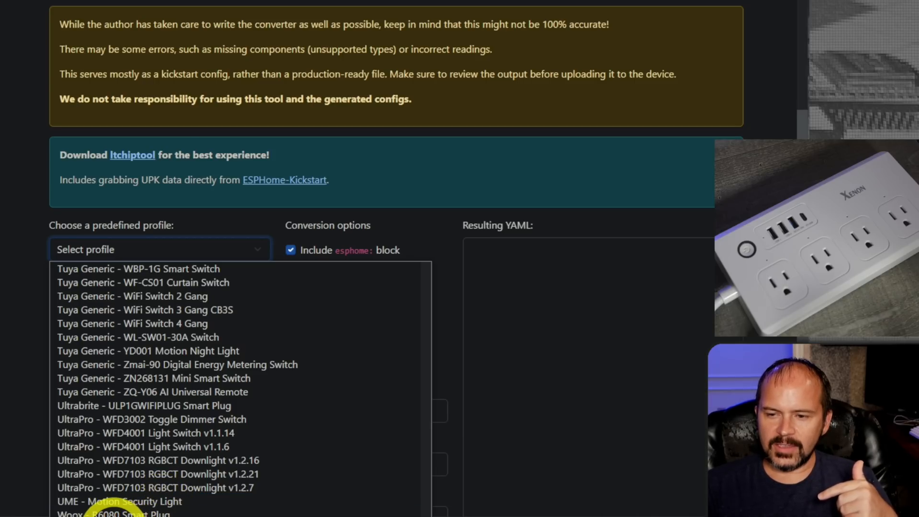
click(113, 516)
scroll(463, 378, down, 2)
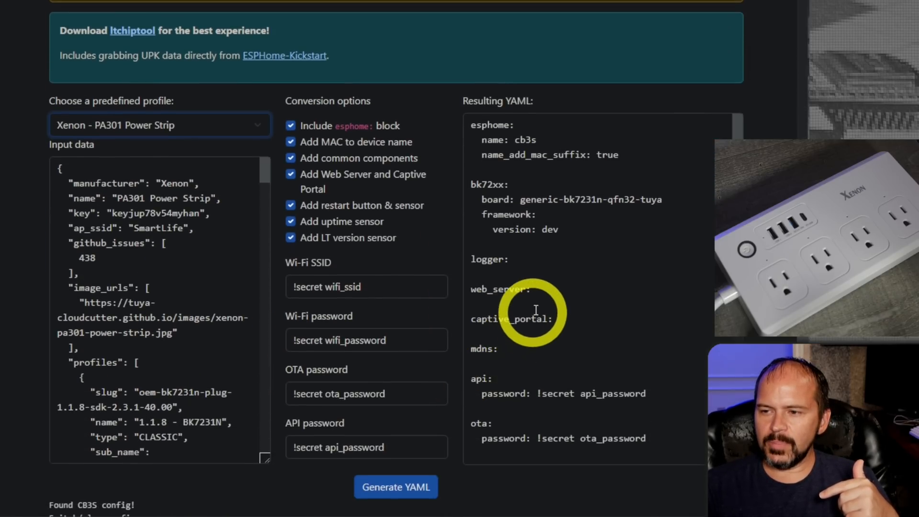
drag(731, 153, 712, 154)
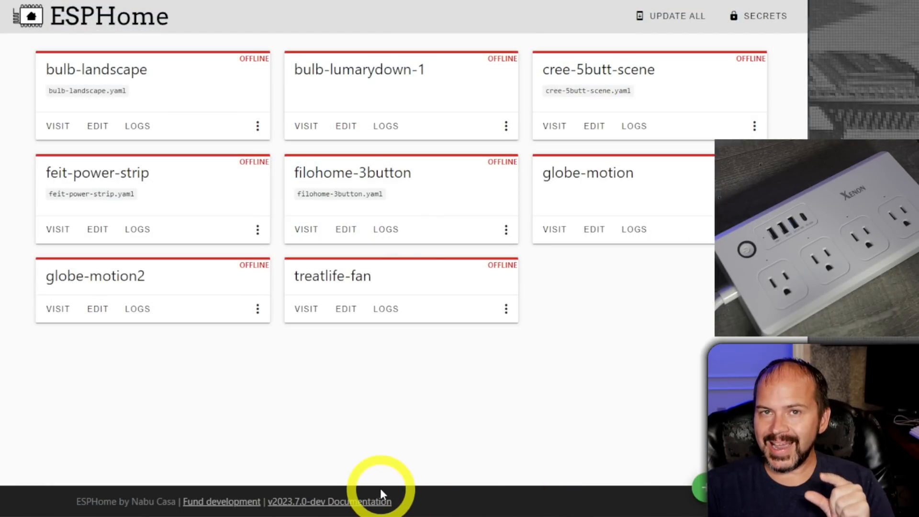
In the ESPHome dashboard, begin a new device configuration named xenon-power-strip.
click(694, 493)
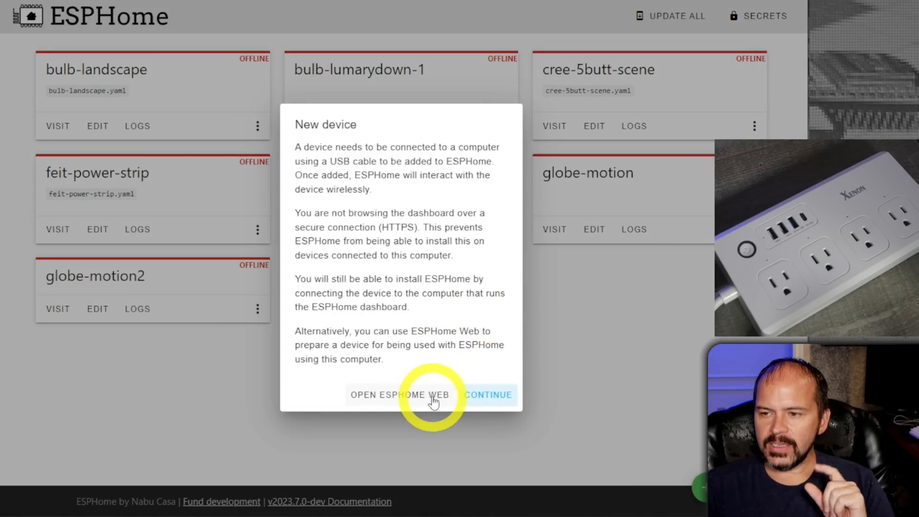
click(487, 389)
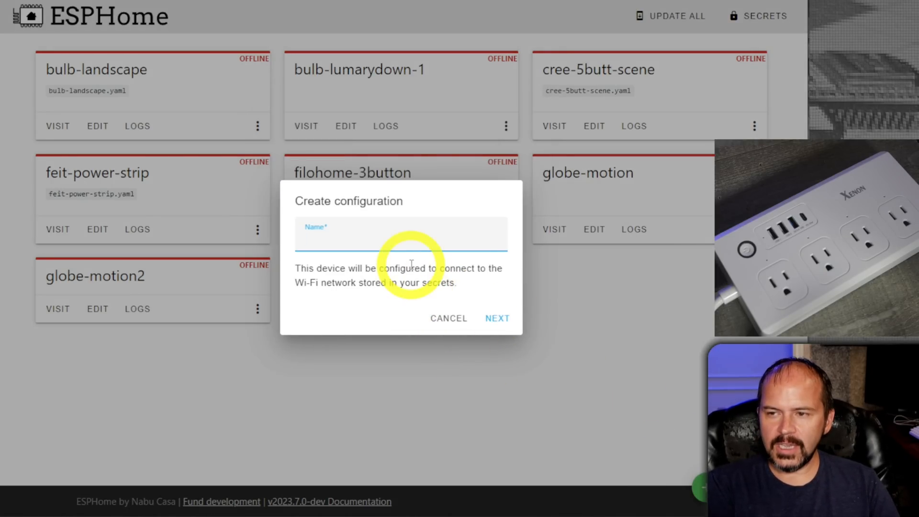
text(xenon-power-strip)
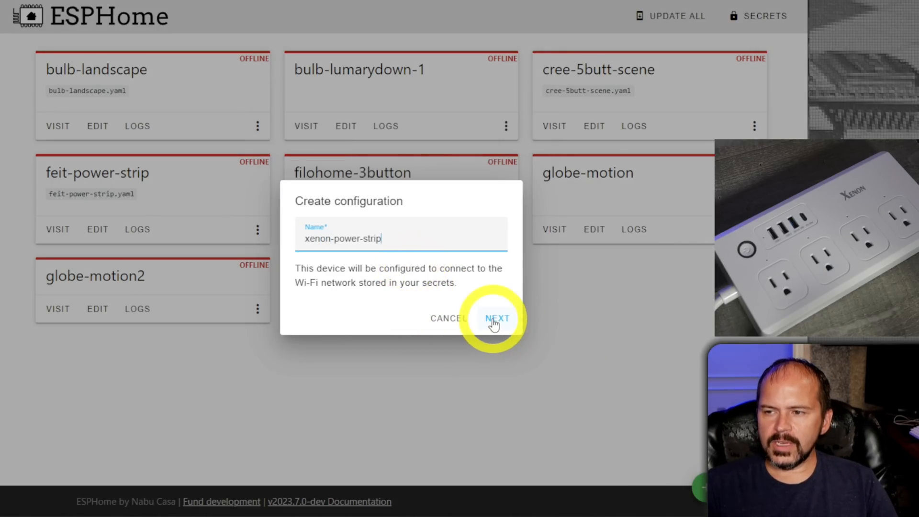
click(494, 324)
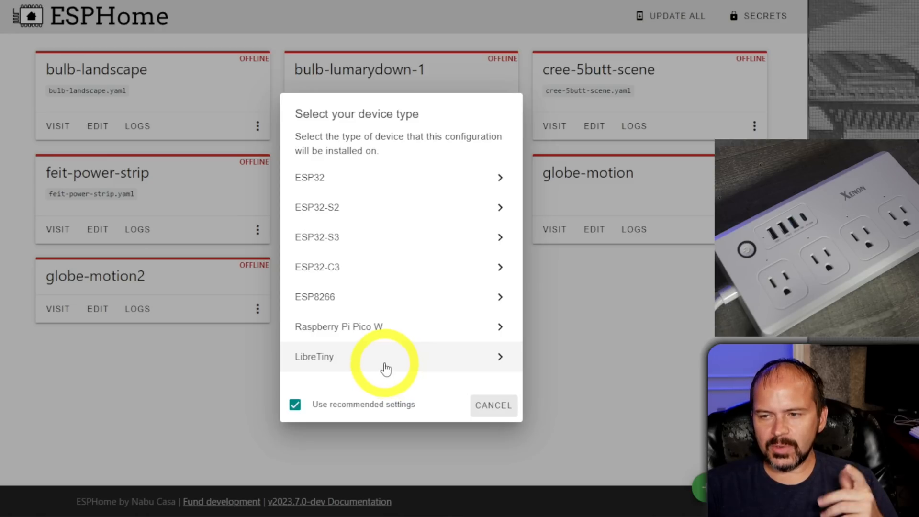
Choose LibreTiny as the device type with board Generic - BK7231N (Tuya QFN32), and skip installing the new configuration.
click(385, 369)
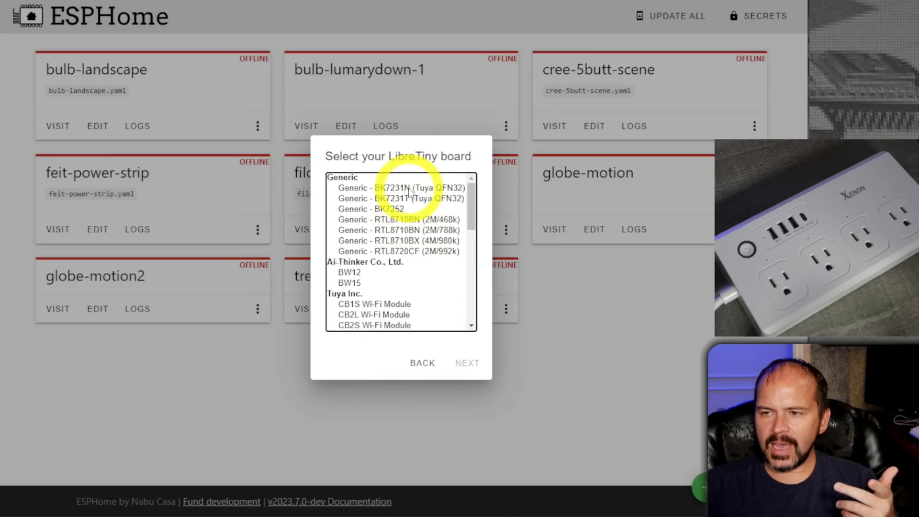
click(409, 199)
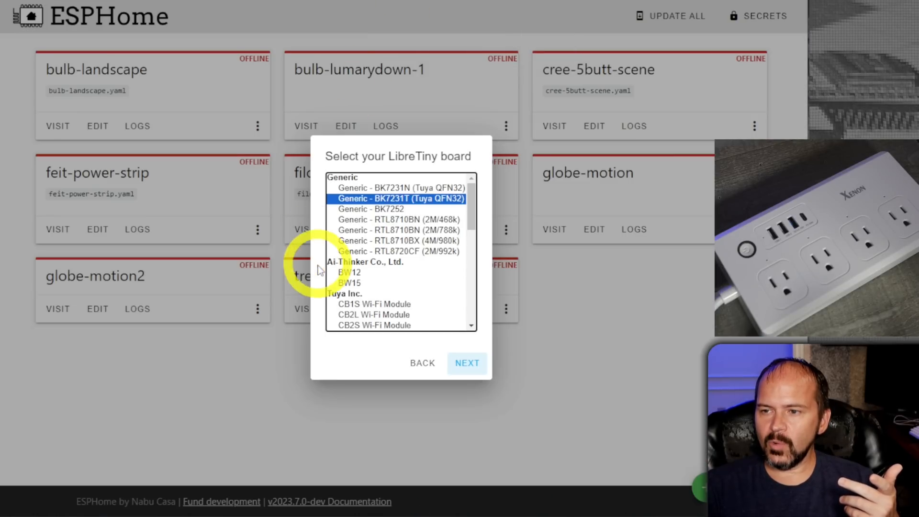
click(395, 188)
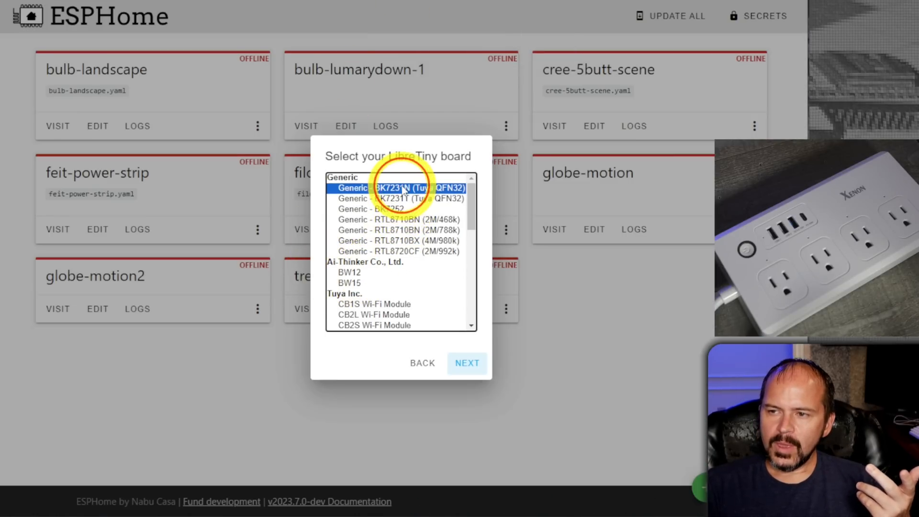
click(467, 363)
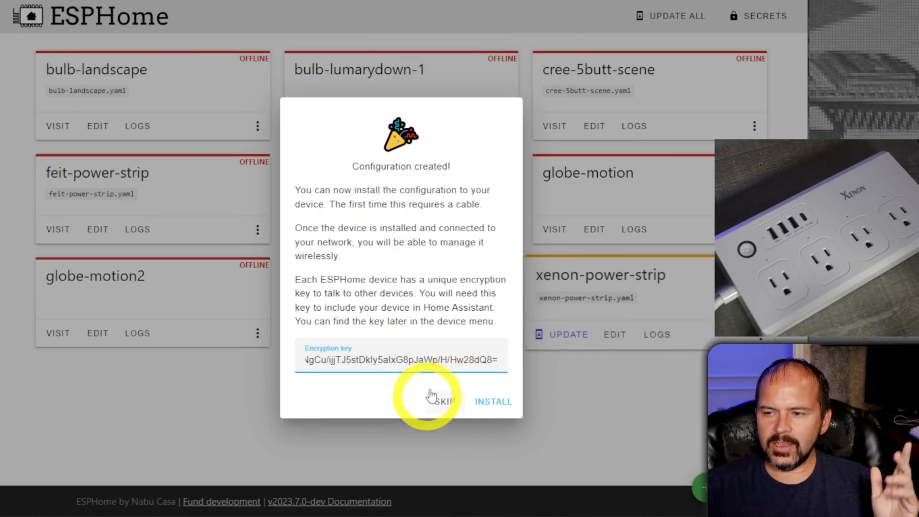
click(448, 401)
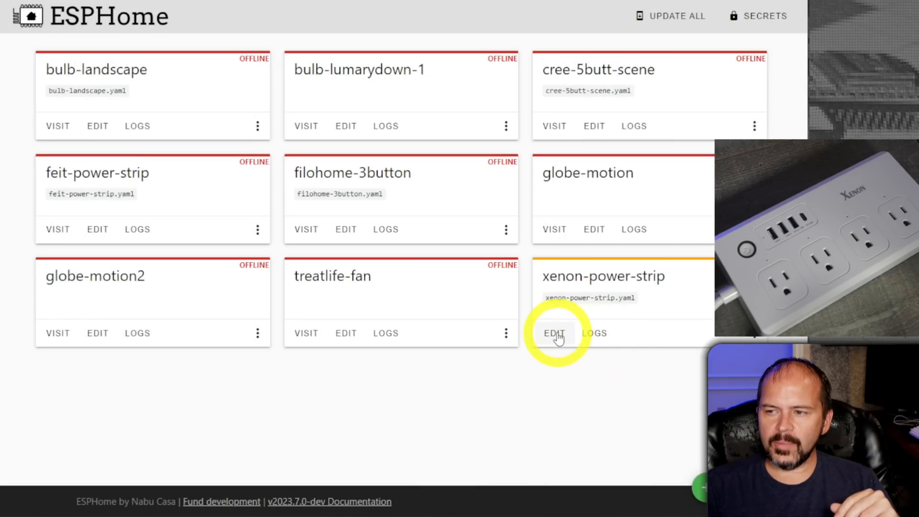
Open xenon-power-strip.yaml for editing and delete everything from the libretiny block to the end of the file.
click(555, 334)
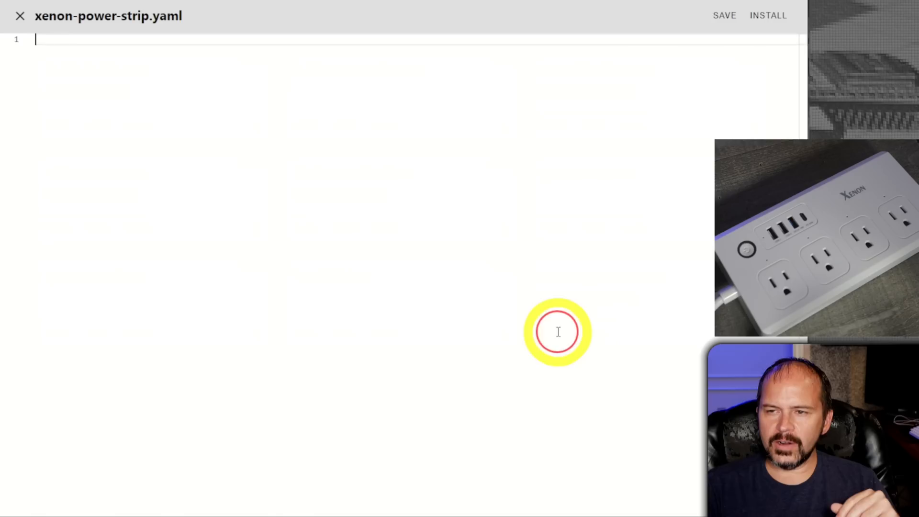
click(315, 411)
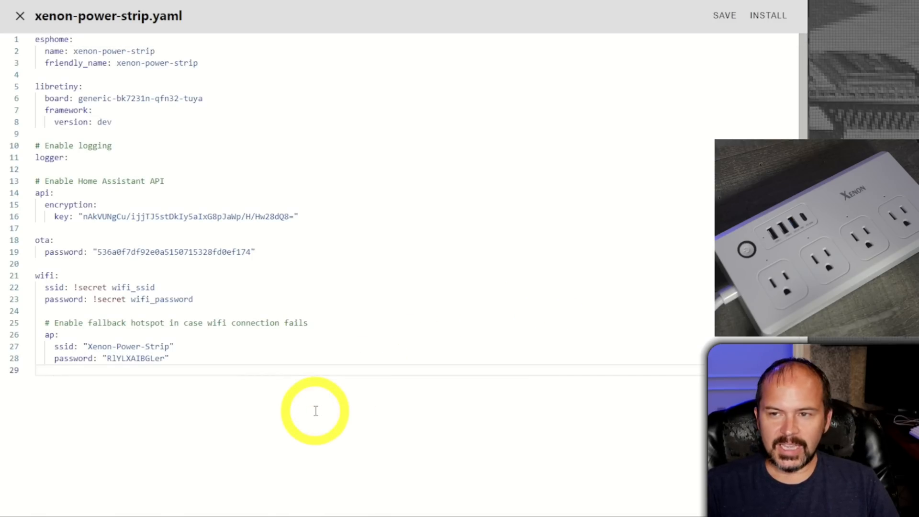
key(shift+Up)
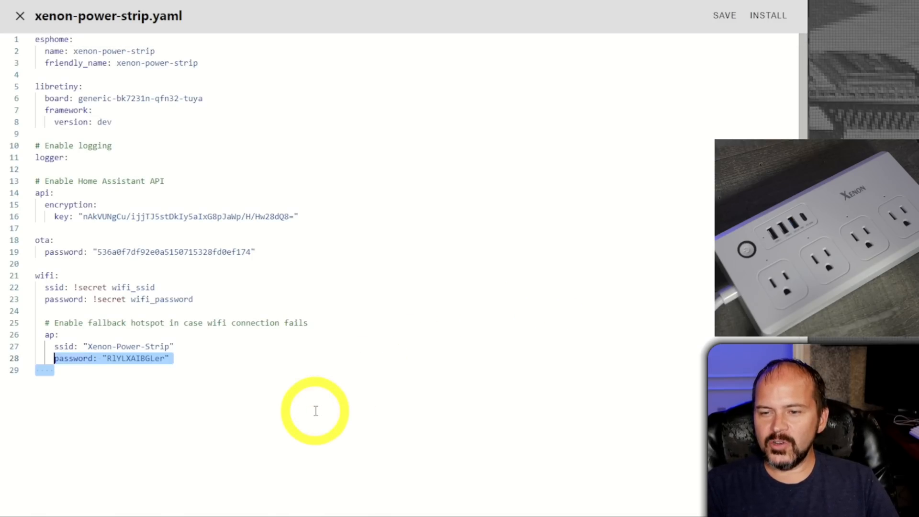
key(shift+Down)
key(BackSpace)
key(BackSpace)
key(shift+Up)
key(shift+Up)
key(shift+Up)
key(shift+Up)
key(shift+Up)
key(shift+Up)
key(shift+Up)
key(shift+Up)
key(shift+Up)
key(shift+Up)
key(shift+Up)
key(shift+Up)
key(shift+Up)
key(shift+Up)
key(shift+Up)
key(shift+Up)
key(shift+Up)
key(shift+Up)
key(shift+Up)
key(shift+Up)
key(shift+Up)
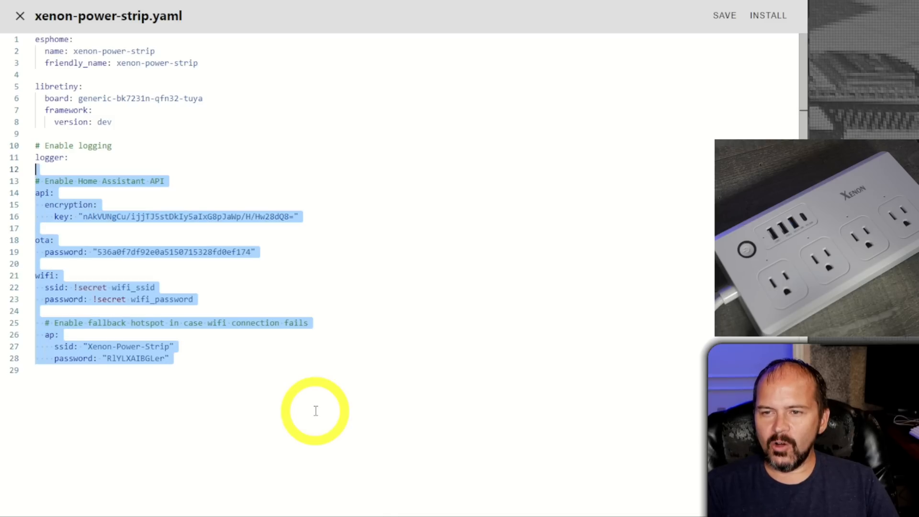
key(shift+Up)
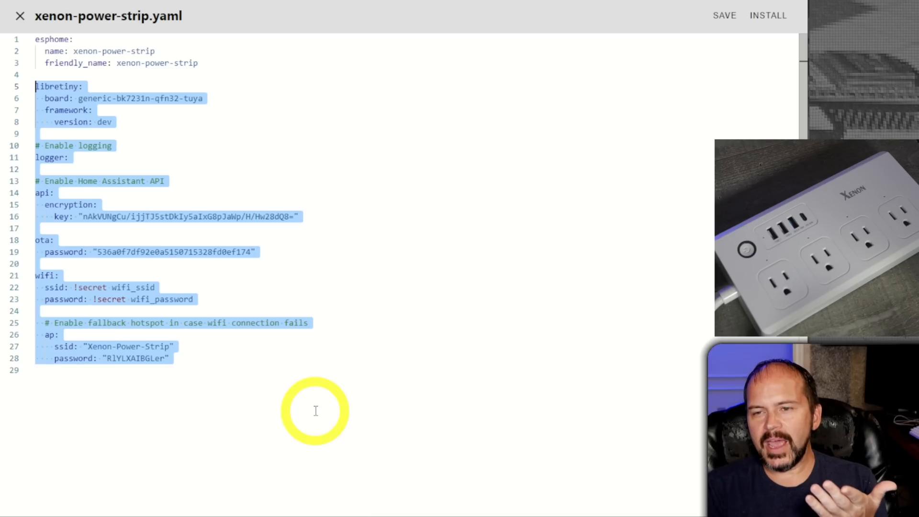
key(BackSpace)
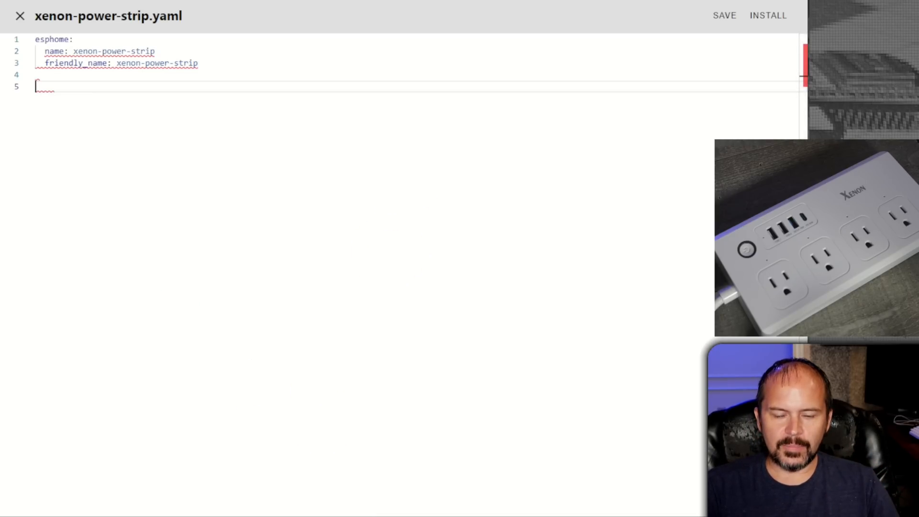
Generate the ESPHome YAML in ltchiptool with the default options and copy it into xenon-power-strip.yaml below the esphome block.
click(72, 516)
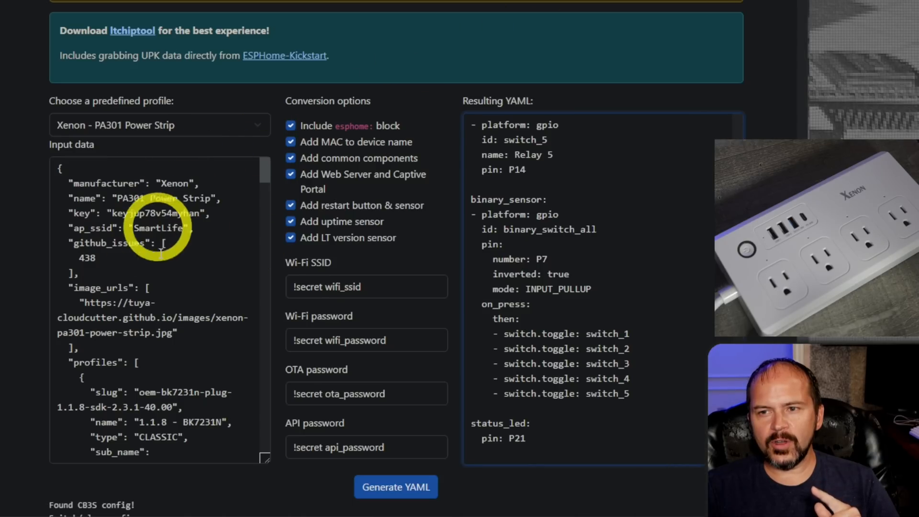
scroll(168, 211, up, 6)
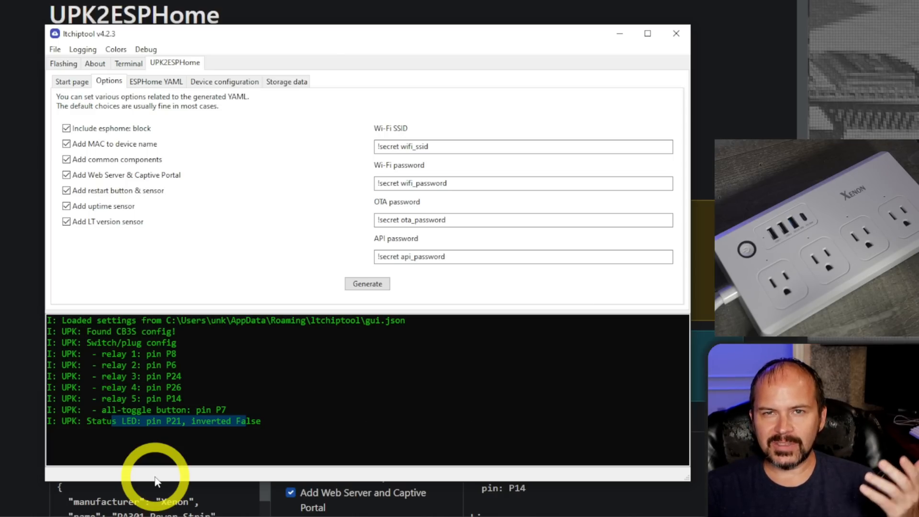
click(367, 284)
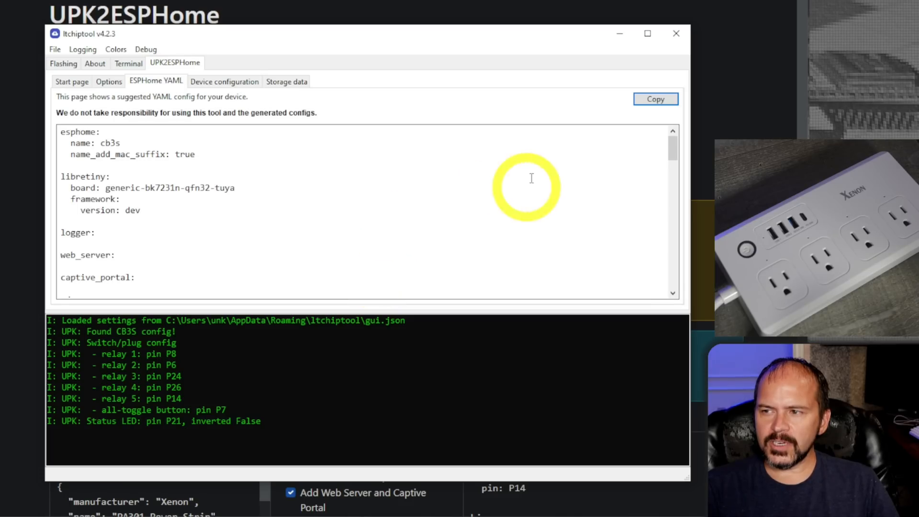
click(656, 98)
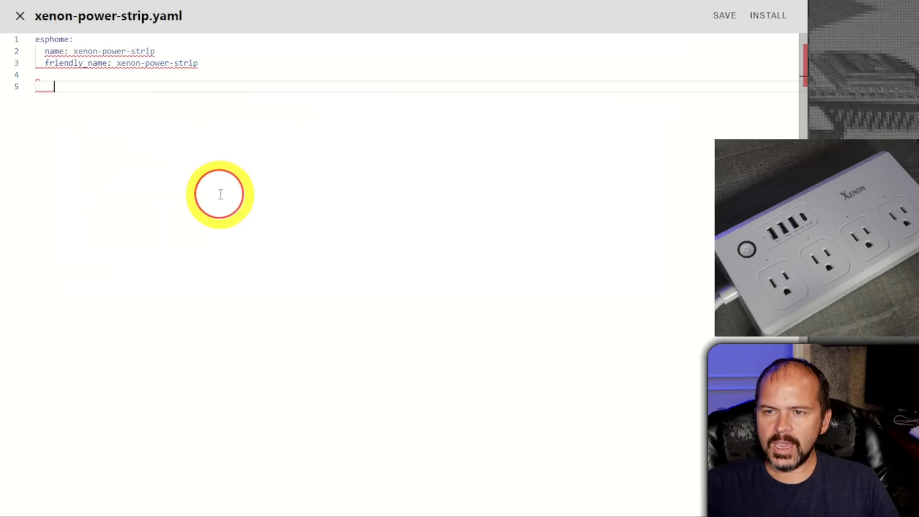
key(ctrl+v)
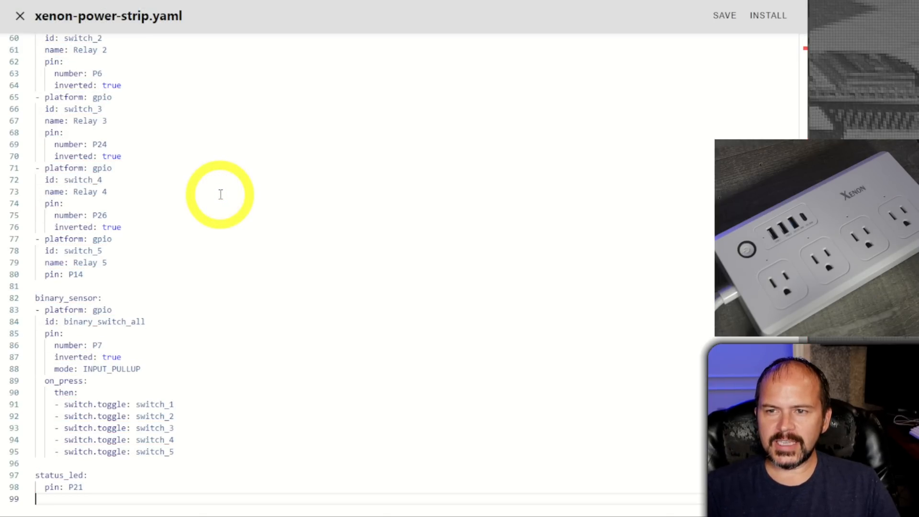
Delete the duplicate esphome block named cb3s, along with its surplus blank lines.
scroll(119, 365, up, 20)
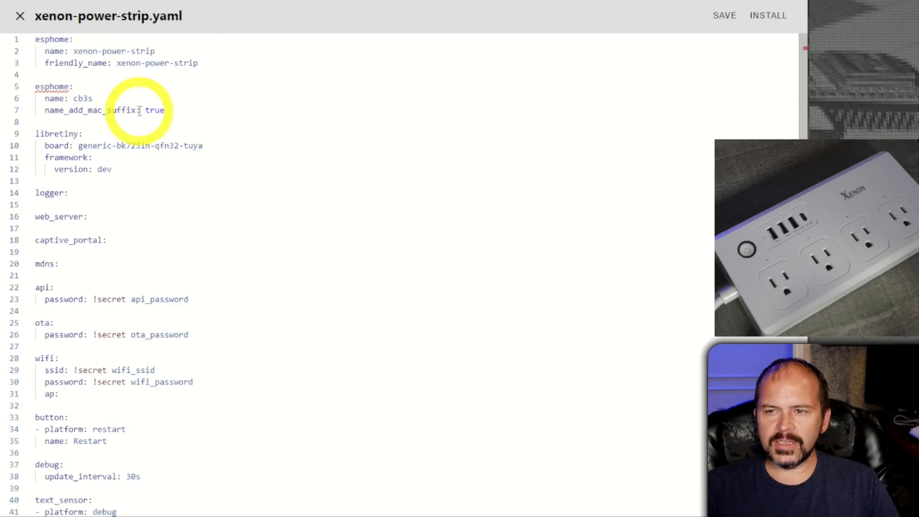
drag(178, 110, 11, 89)
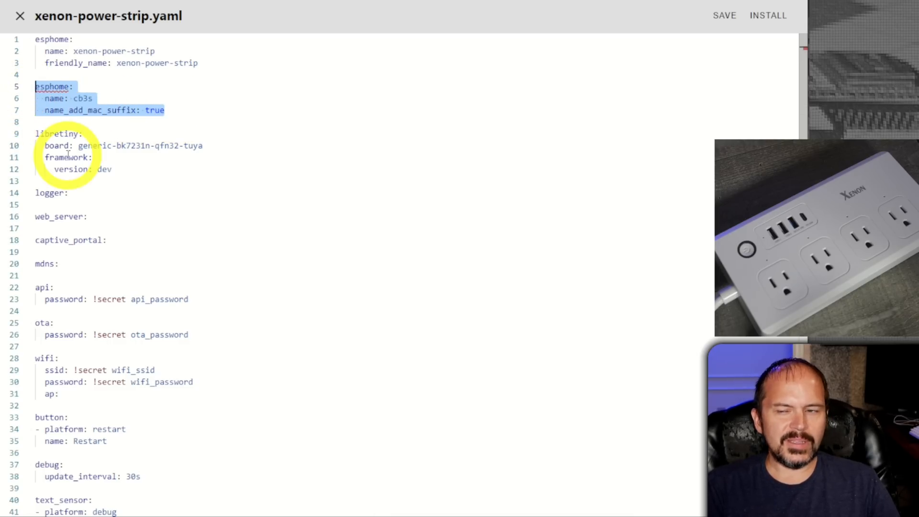
key(BackSpace)
key(BackSpace)
key(Delete)
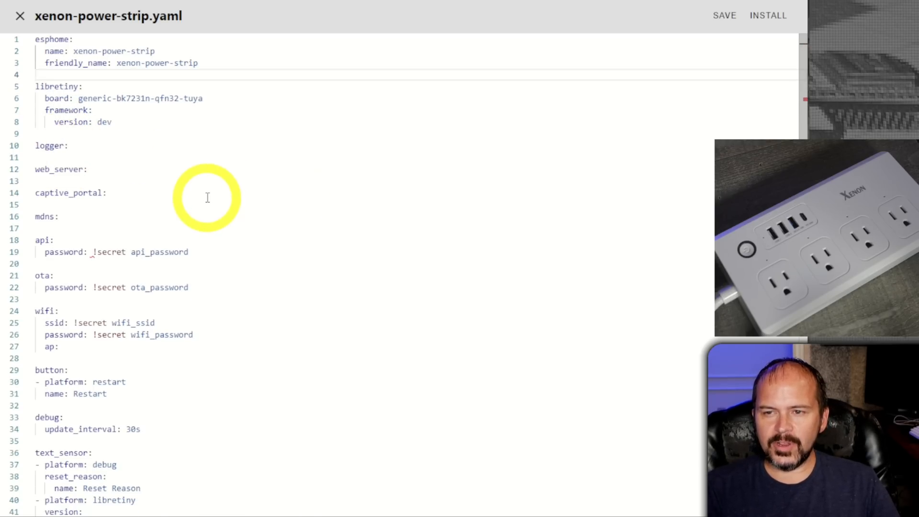
Remove the blank lines between the logger, web_server, captive_portal and mdns entries.
key(Down)
key(Down)
key(Down)
key(Down)
key(Down)
key(Down)
key(Down)
key(Delete)
key(Down)
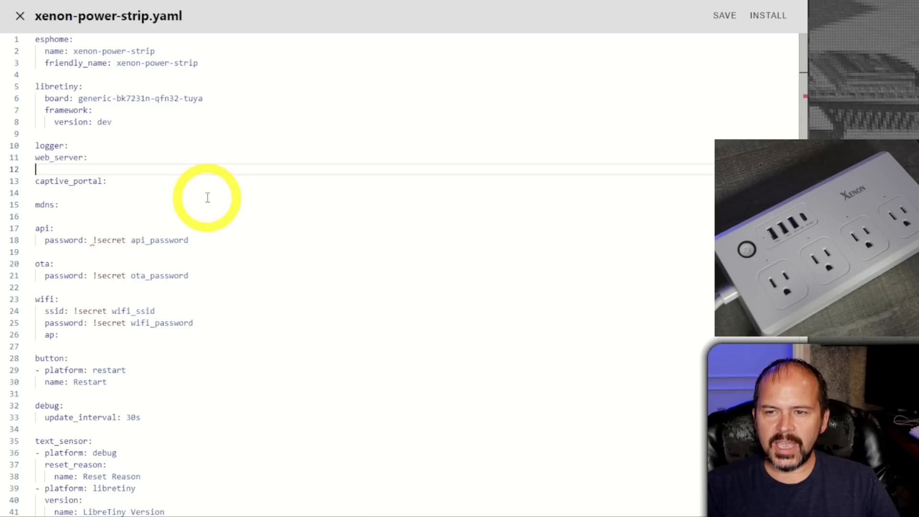
key(Delete)
key(Down)
key(Delete)
Delete the password line under api and the blank lines directly before and after the api entry.
key(Down)
key(Down)
key(Down)
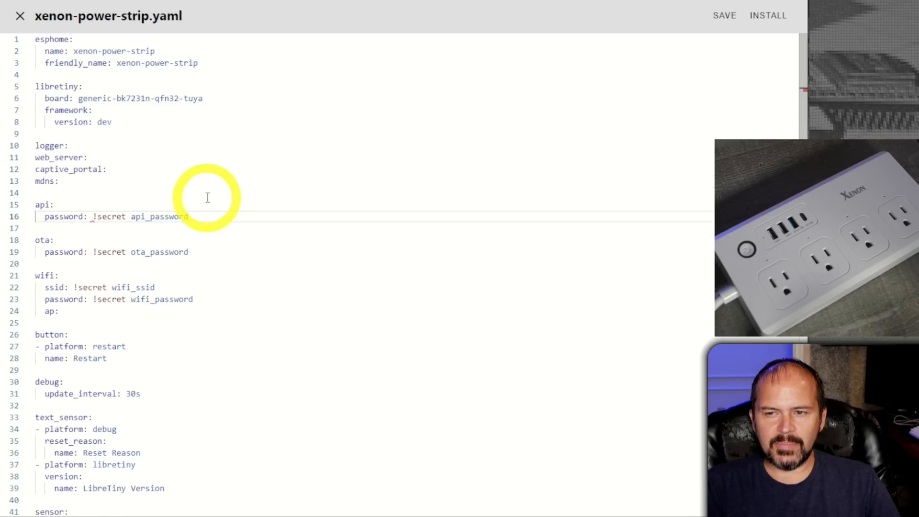
key(shift+Down)
key(Delete)
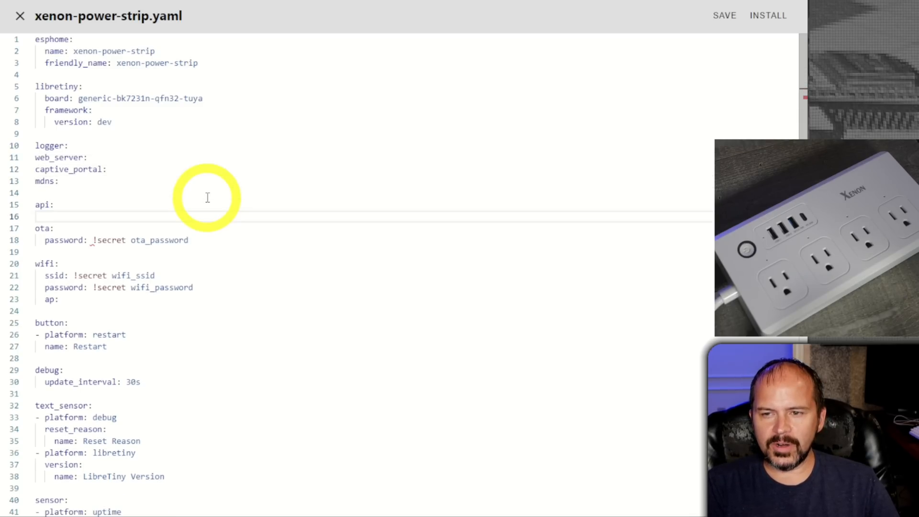
key(Down)
Delete the password line under the ota entry.
key(Down)
key(Up)
key(Up)
key(Delete)
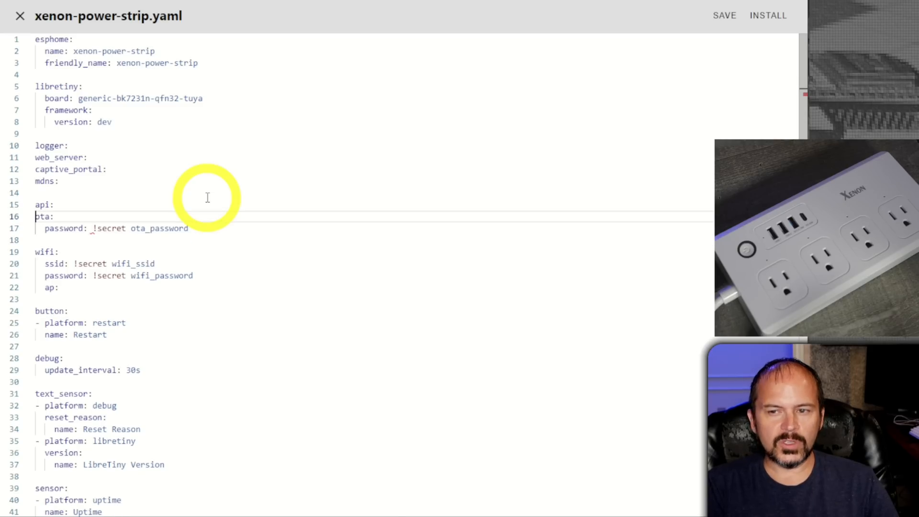
key(Up)
key(BackSpace)
key(Down)
Add the line "domain: !secret wifi_mydomain" under the password entry in the wifi block.
key(Down)
key(shift+Down)
key(Delete)
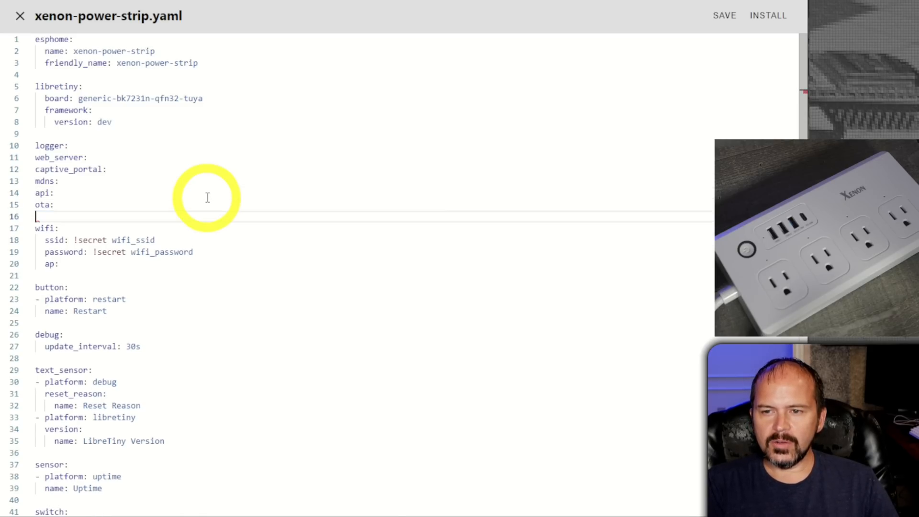
key(Down)
key(Down)
key(Down)
key(Down)
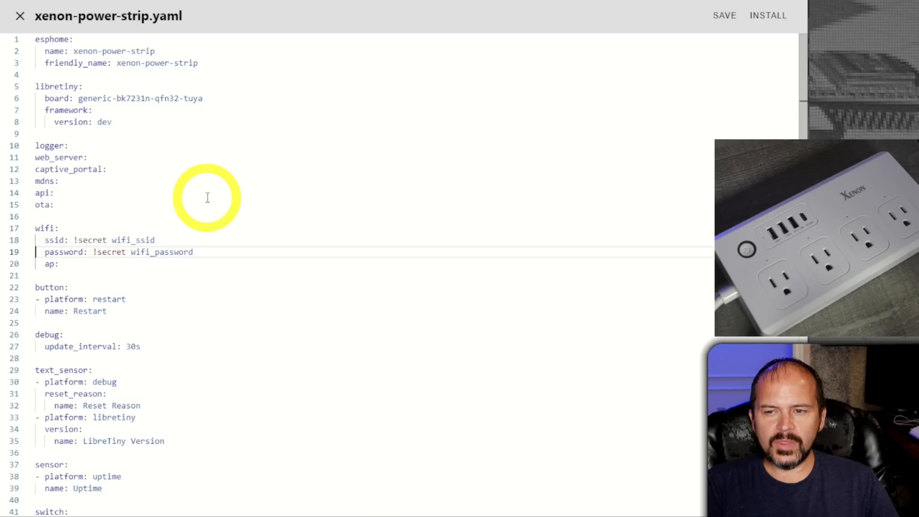
key(Return)
key(Up)
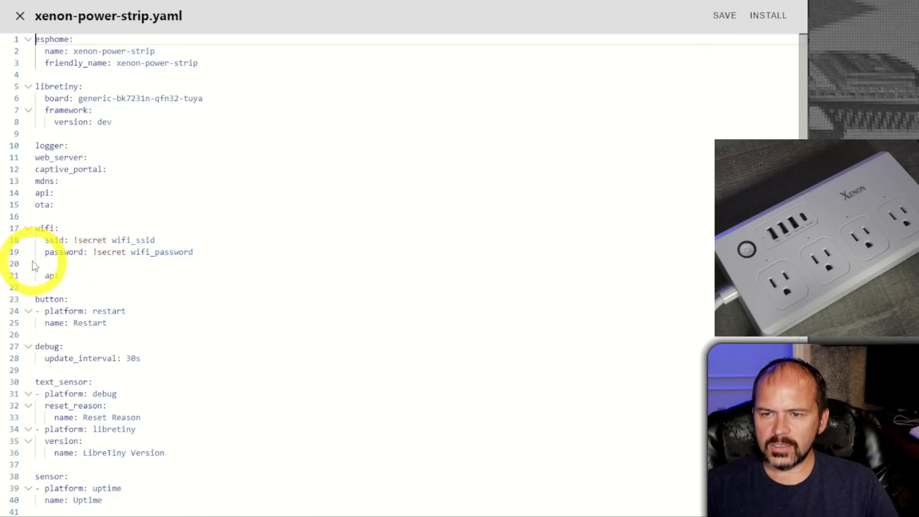
click(37, 266)
key(ctrl+v)
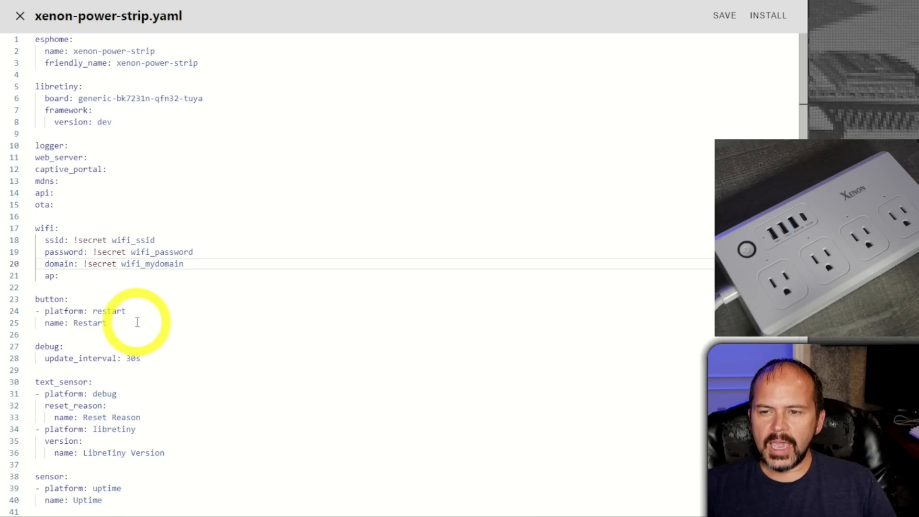
Review the rest of the configuration through the status_led block and save xenon-power-strip.yaml.
scroll(182, 310, down, 1)
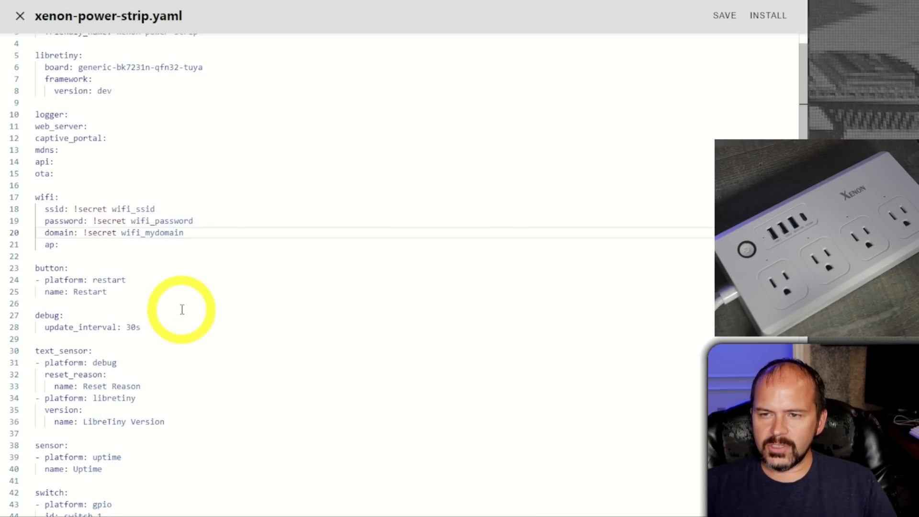
scroll(164, 266, down, 1)
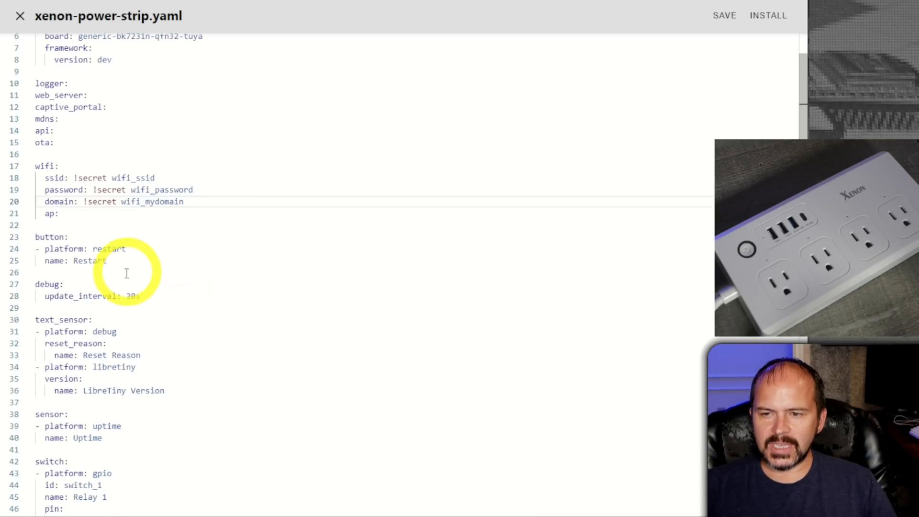
scroll(127, 278, down, 2)
scroll(129, 292, down, 20)
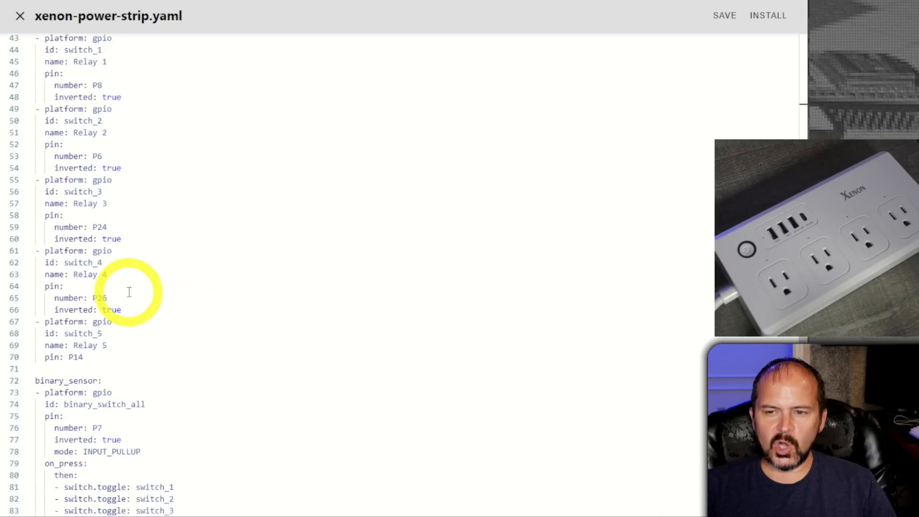
click(723, 16)
scroll(275, 279, up, 5)
scroll(276, 279, up, 15)
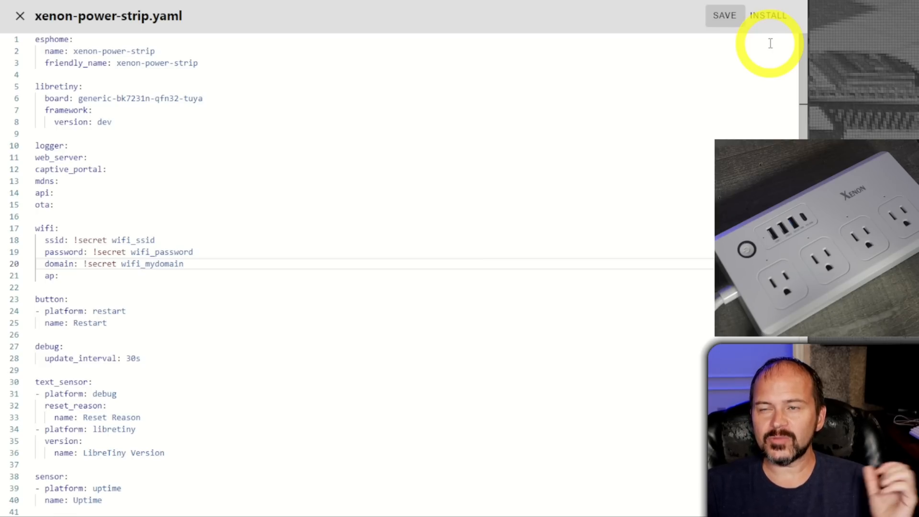
Compile the configuration for manual download in the modern format and download the resulting firmware file.
click(768, 15)
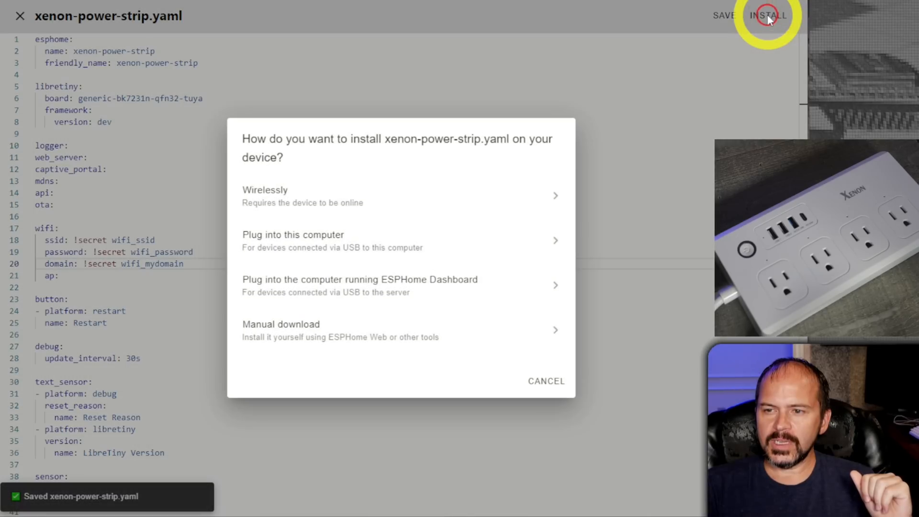
click(338, 341)
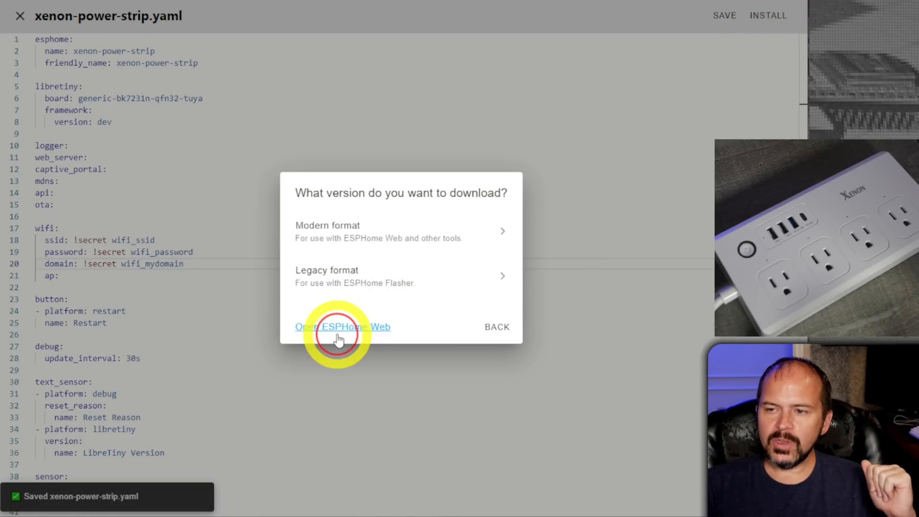
click(385, 248)
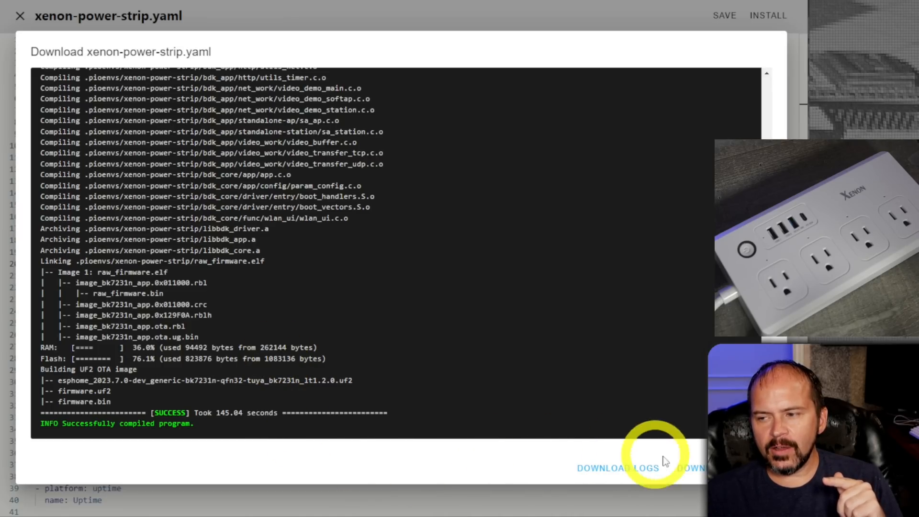
click(693, 469)
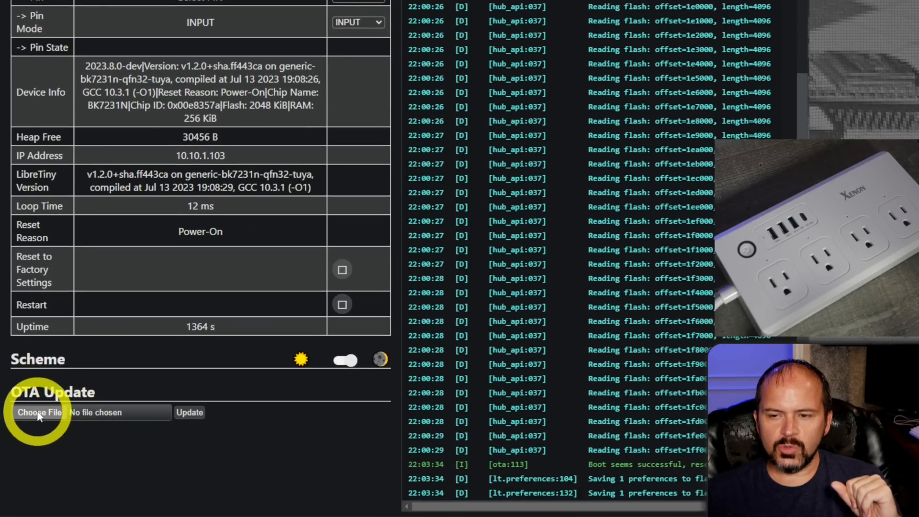
On the device's own web page, run an OTA update with the file xenon-power-strip.uf2.
click(38, 413)
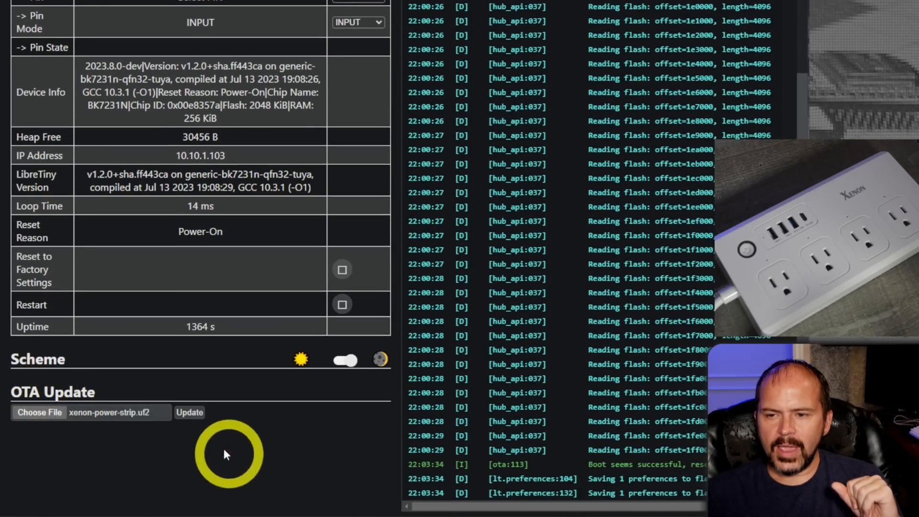
click(190, 413)
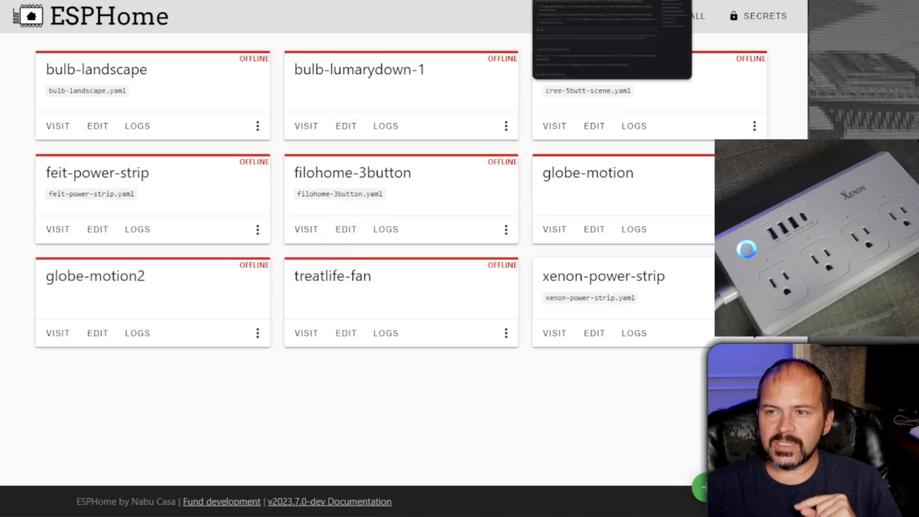
Switch to Home Assistant and add the discovered ESPHome node kickstart-bk7231n, leaving its area unassigned.
click(124, 1)
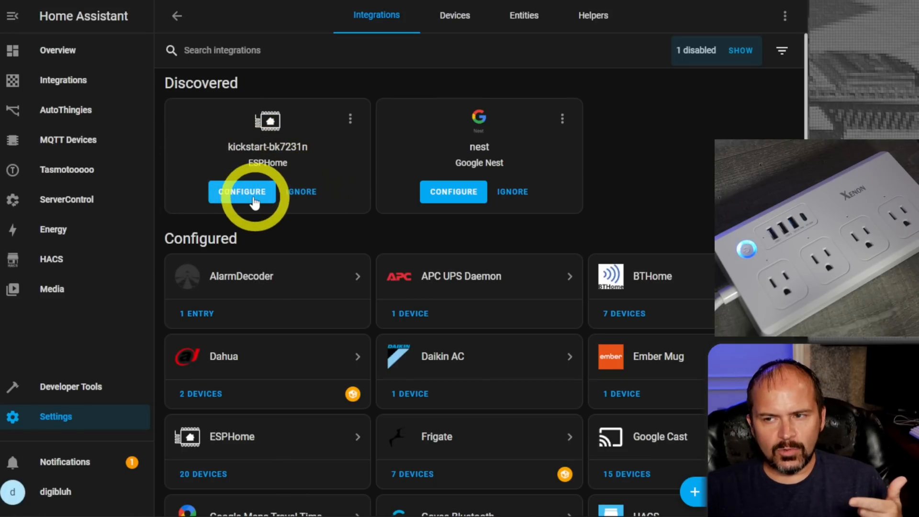
click(238, 197)
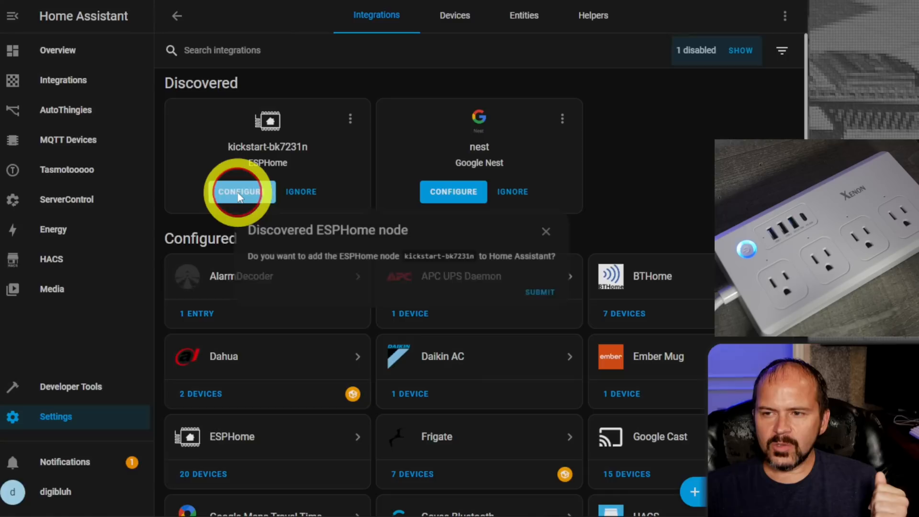
click(541, 300)
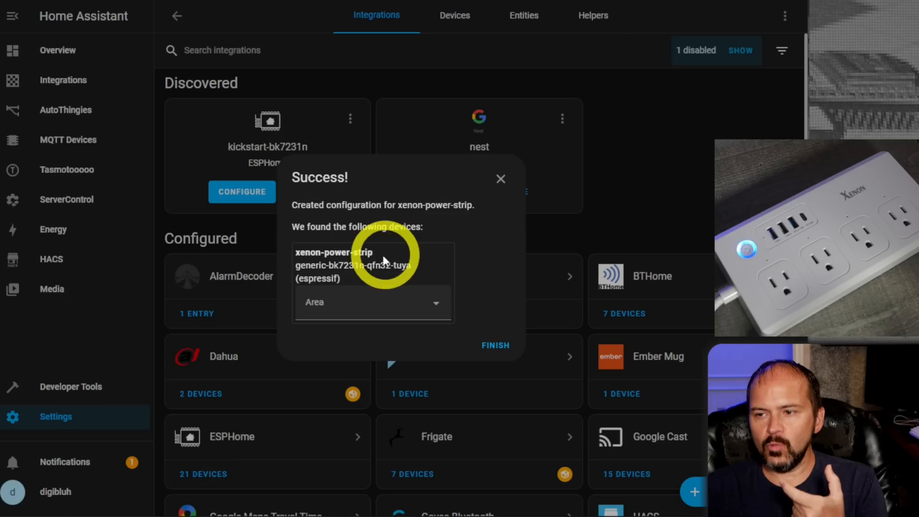
click(494, 353)
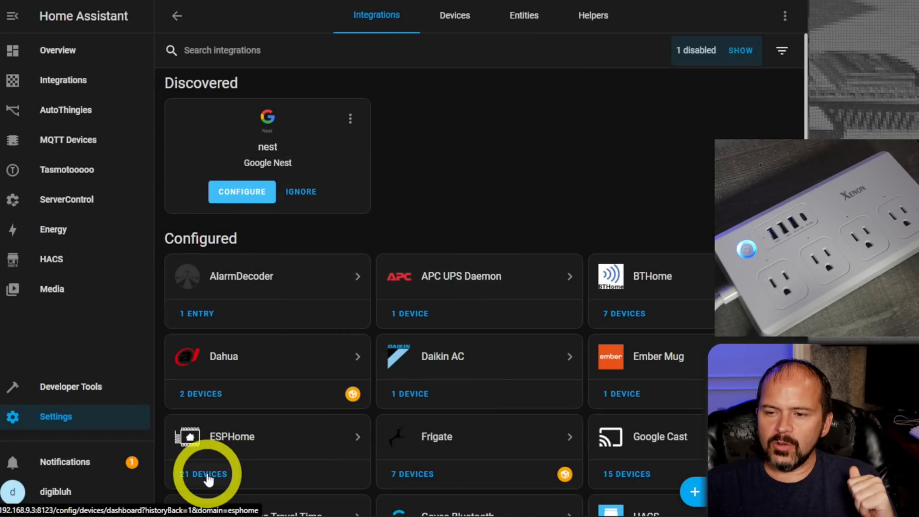
Open the xenon-power-strip device page from the ESPHome integration's device list.
click(208, 476)
scroll(375, 342, down, 3)
click(253, 455)
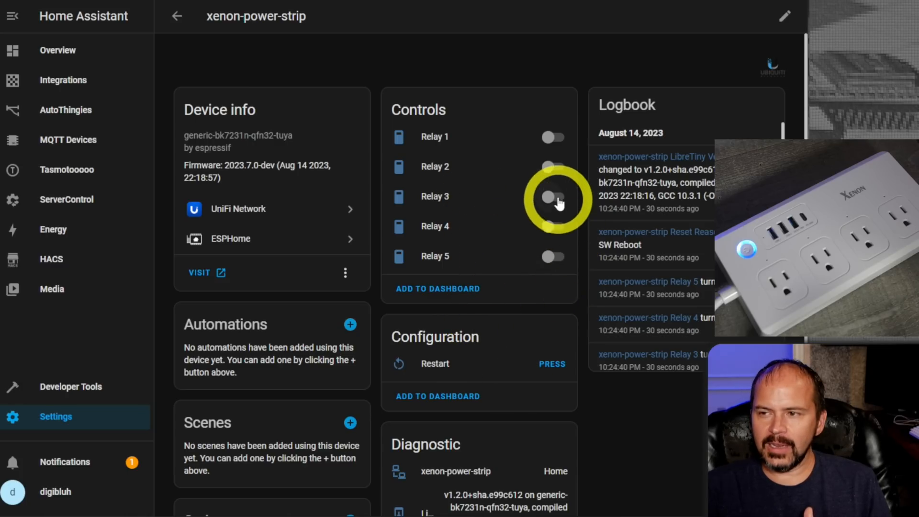
Turn on Relay 1 through Relay 5 of the power strip.
click(552, 140)
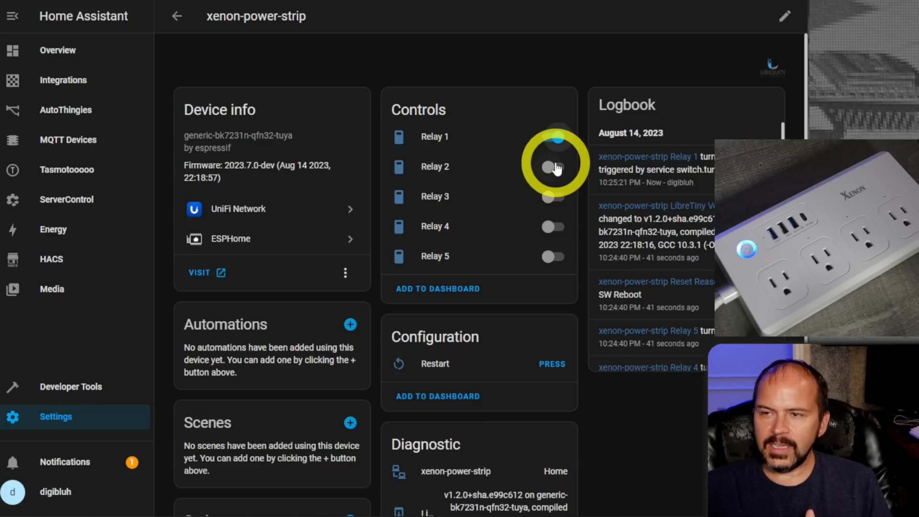
click(553, 168)
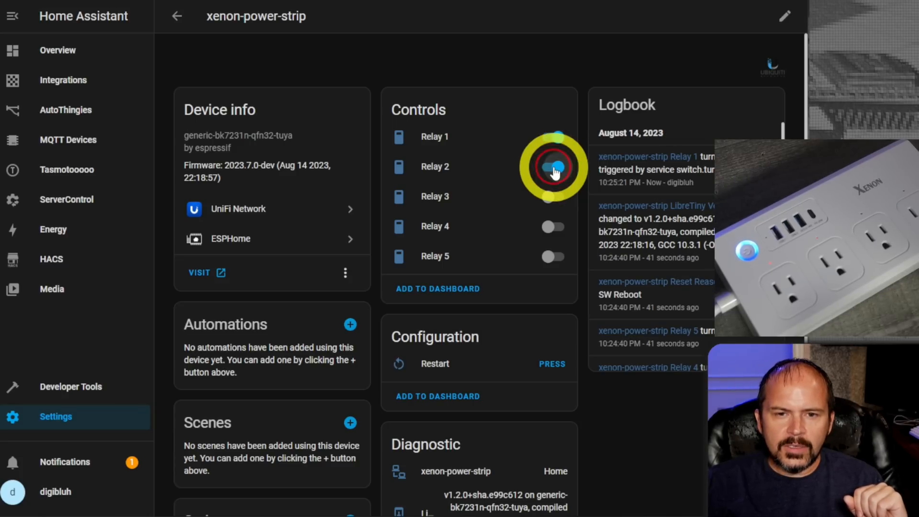
click(548, 204)
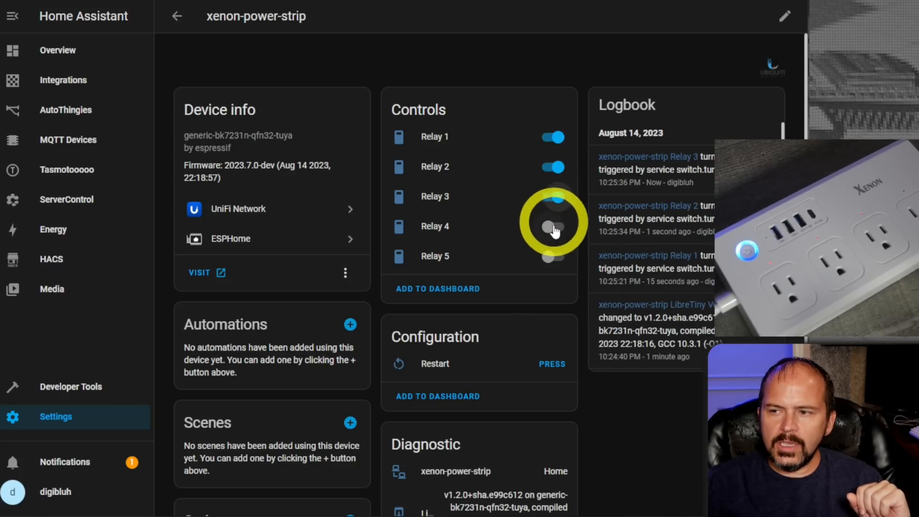
click(551, 227)
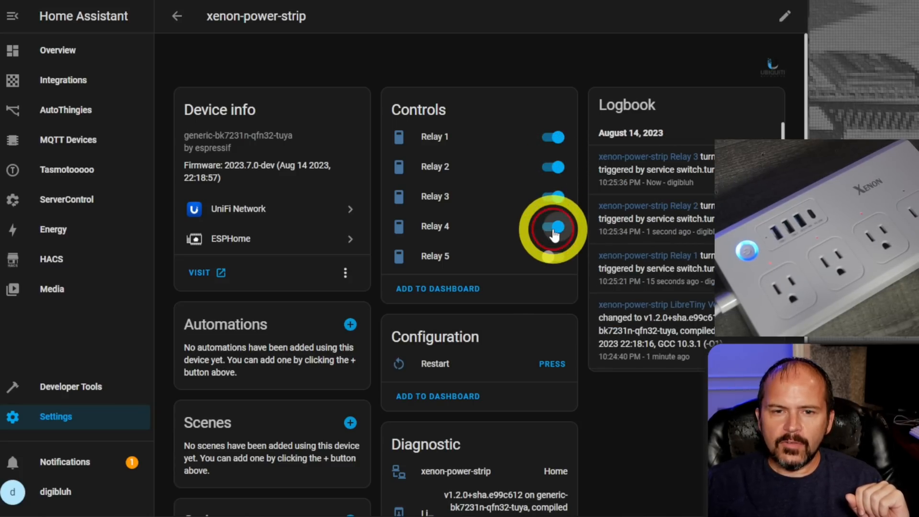
click(553, 257)
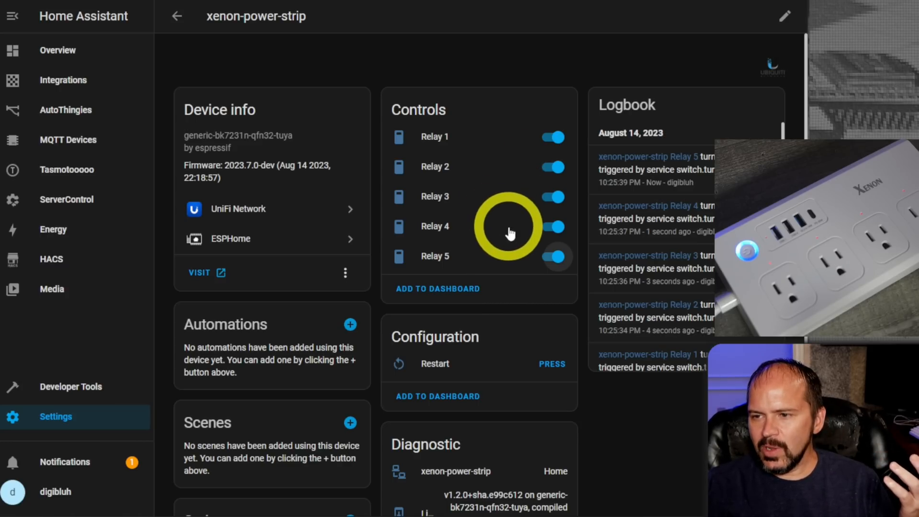
scroll(514, 263, down, 1)
scroll(513, 263, down, 1)
scroll(510, 256, up, 3)
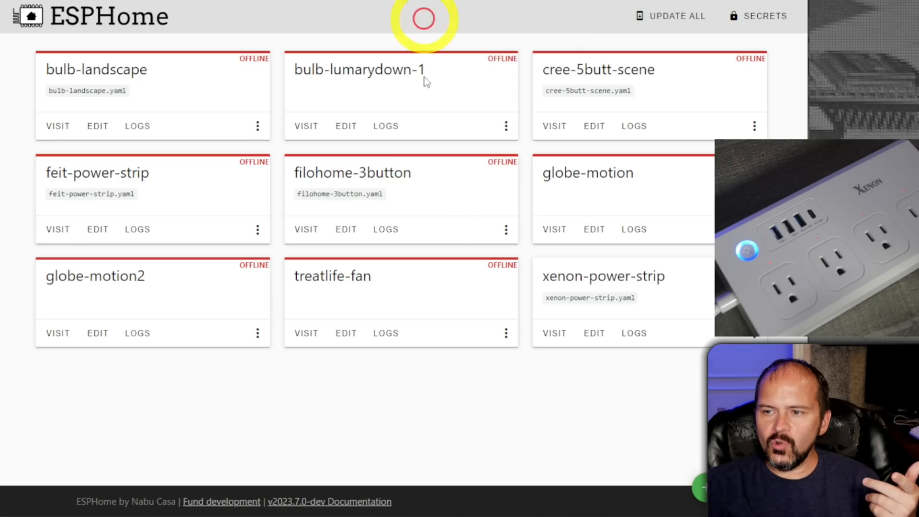
Switch to the ESPHome dashboard and open the xenon-power-strip configuration for editing at its switch section.
click(591, 332)
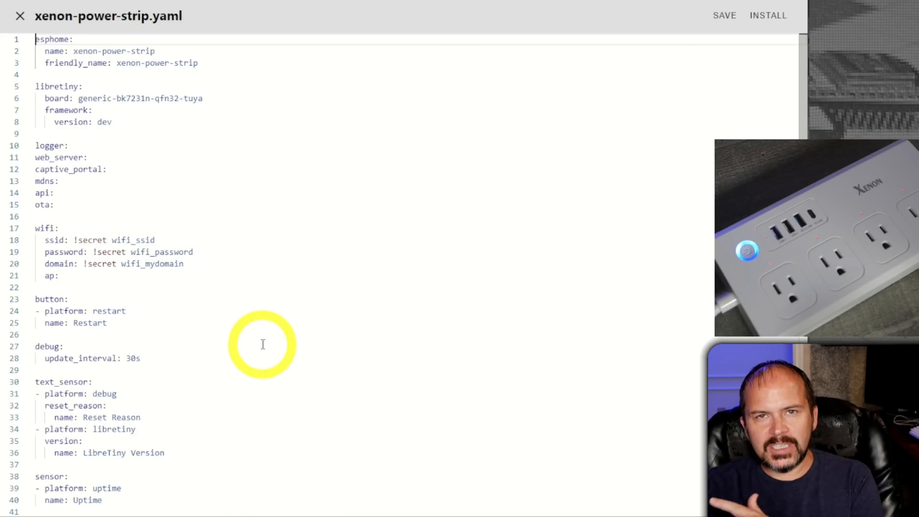
scroll(294, 344, down, 3)
scroll(294, 344, down, 3)
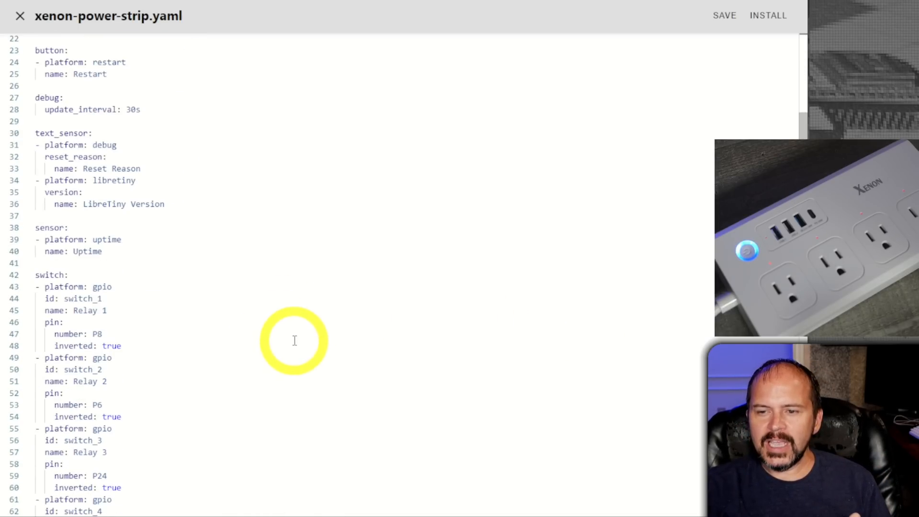